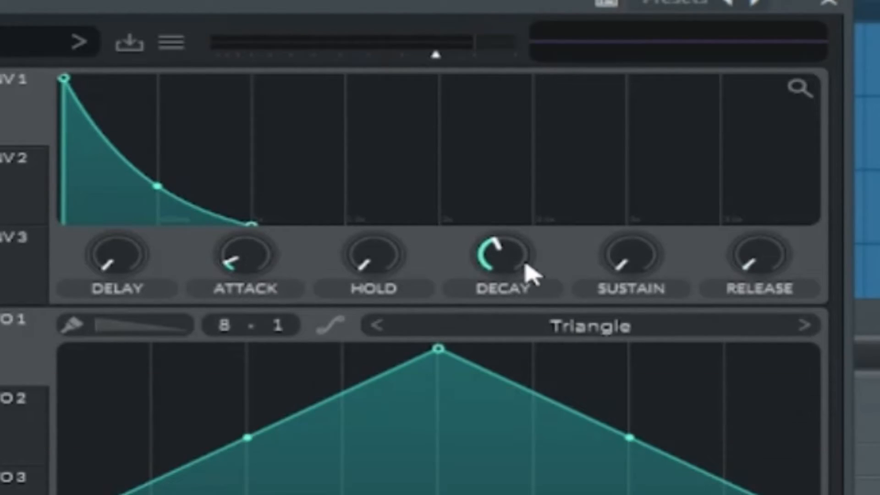
Lengthen the decay of Envelope 1 in Vital
{"action": "left_click_drag", "start_coordinate": [525, 264], "coordinate": [527, 253]}
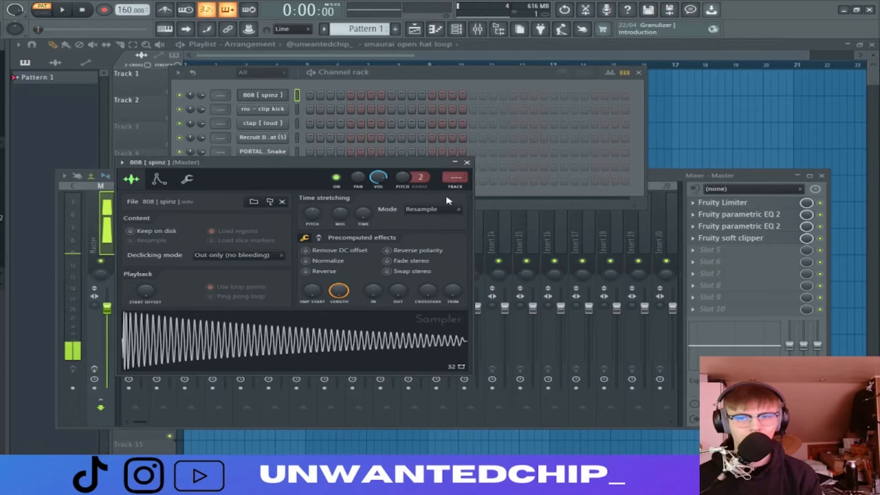
Close the 808 sample's window, open the Vital channel and assign Envelope 2 to modulate oscillator 1's pitch
{"action": "left_click", "coordinate": [467, 163]}
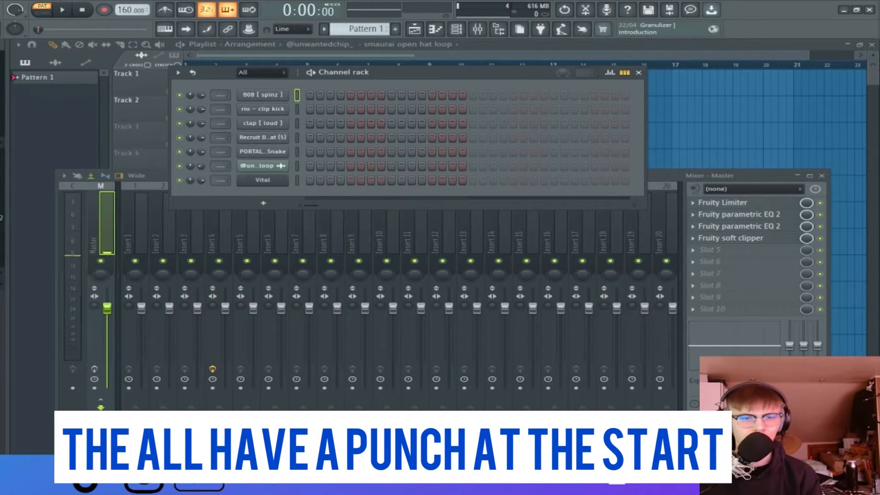
{"action": "left_click", "coordinate": [271, 182]}
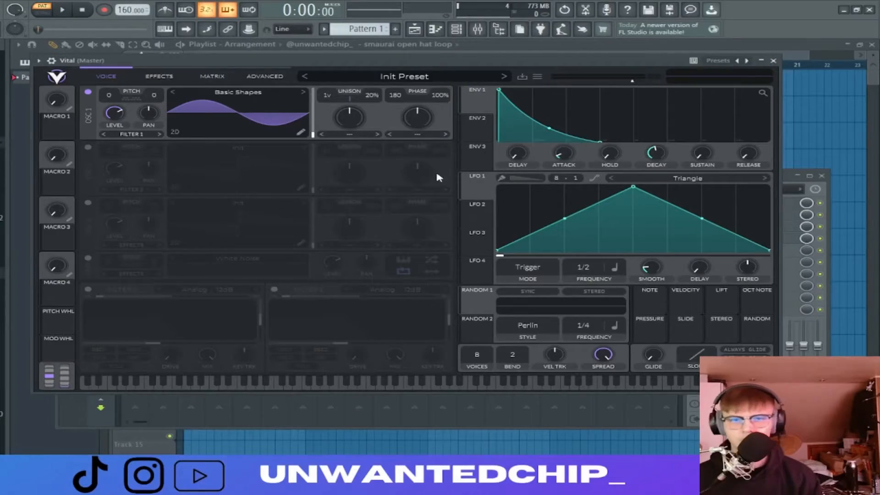
{"action": "left_click", "coordinate": [484, 121]}
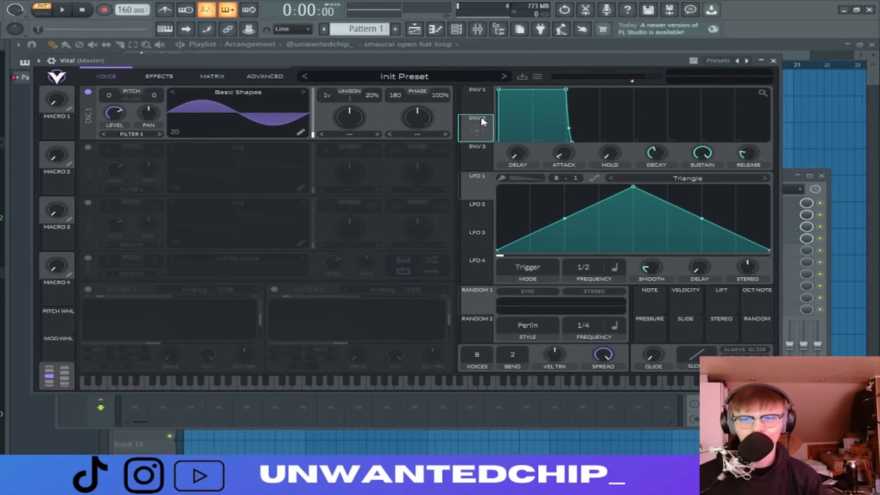
{"action": "left_click_drag", "start_coordinate": [481, 123], "coordinate": [130, 102]}
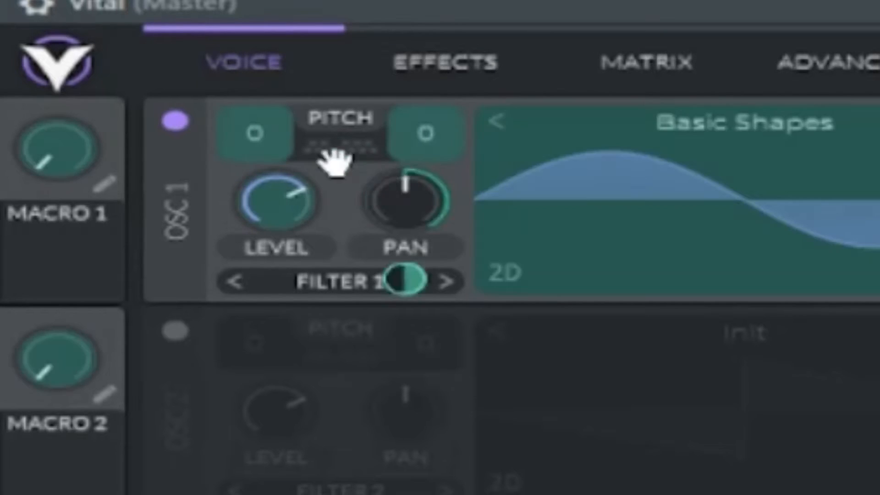
{"action": "left_click_drag", "start_coordinate": [335, 158], "coordinate": [265, 140]}
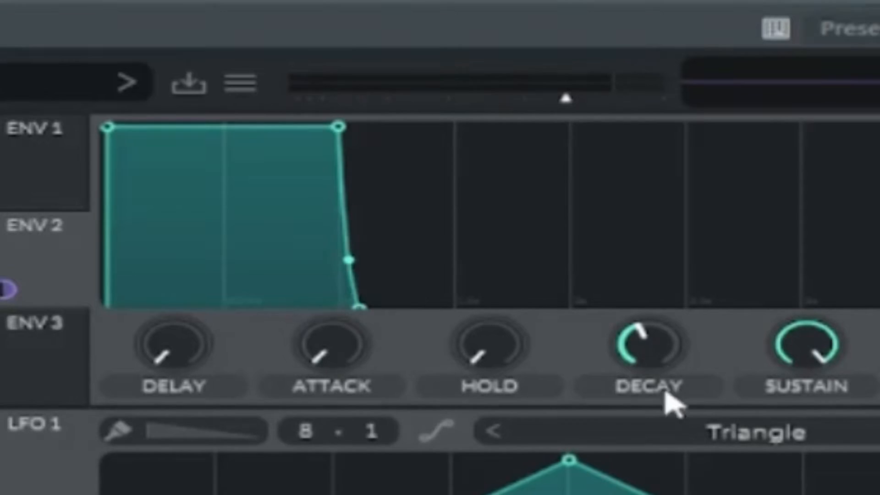
Give Envelope 2 zero sustain and a 0.030-second decay, and adjust down its modulation amount on oscillator 1's pitch
{"action": "left_click_drag", "start_coordinate": [651, 350], "coordinate": [651, 494]}
{"action": "left_click_drag", "start_coordinate": [808, 351], "coordinate": [808, 485]}
{"action": "left_click_drag", "start_coordinate": [798, 383], "coordinate": [784, 469]}
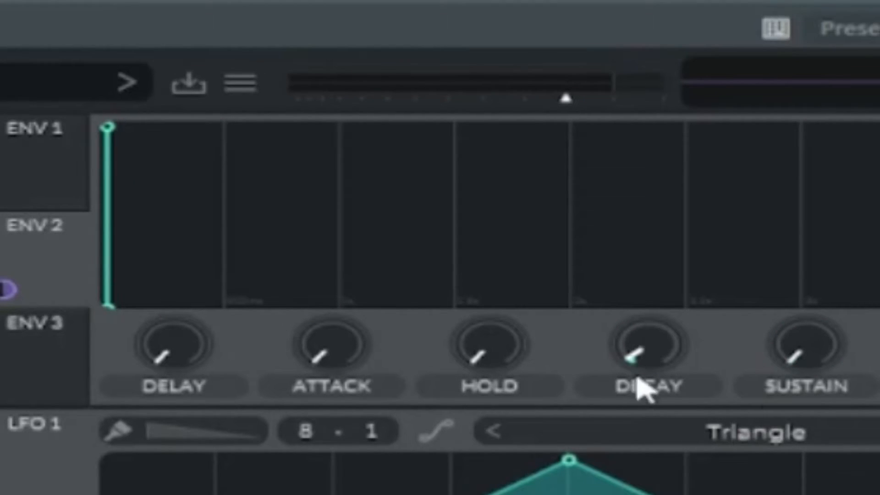
{"action": "left_click_drag", "start_coordinate": [645, 364], "coordinate": [642, 314]}
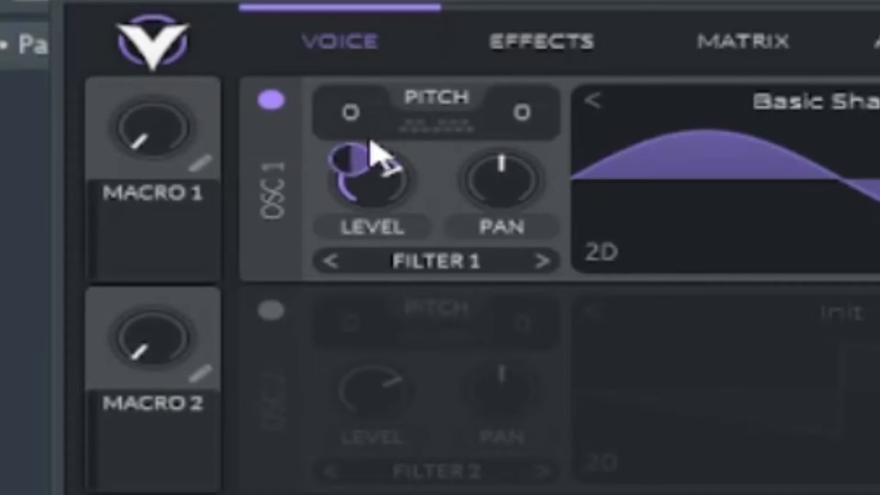
{"action": "left_click_drag", "start_coordinate": [373, 158], "coordinate": [373, 179]}
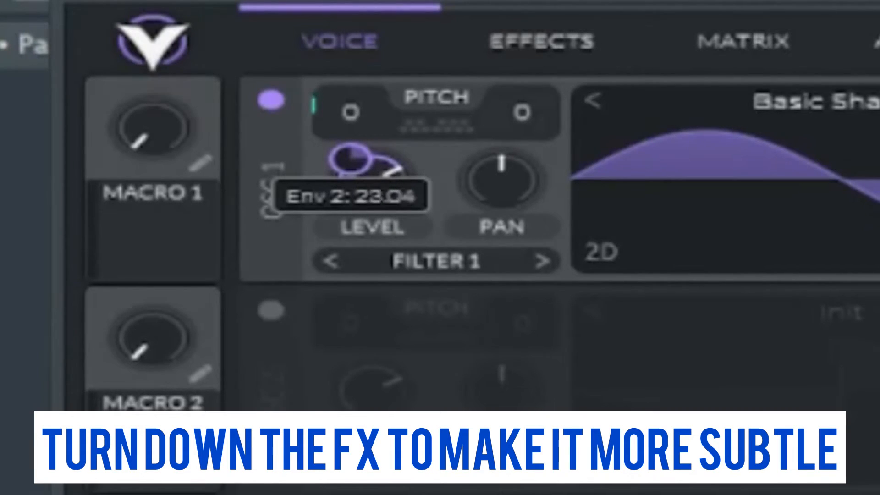
{"action": "left_click_drag", "start_coordinate": [374, 180], "coordinate": [377, 170]}
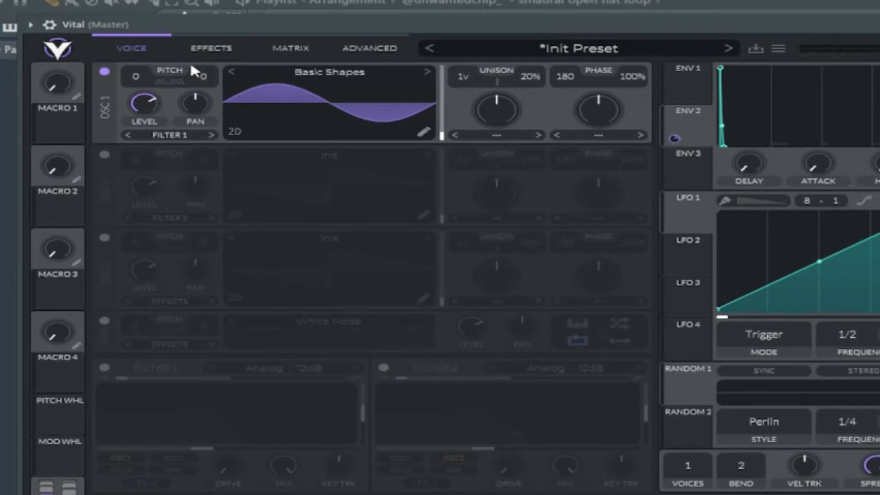
Enable the Soft Clip distortion effect, place it first in the effects chain and raise its drive
{"action": "left_click", "coordinate": [201, 48]}
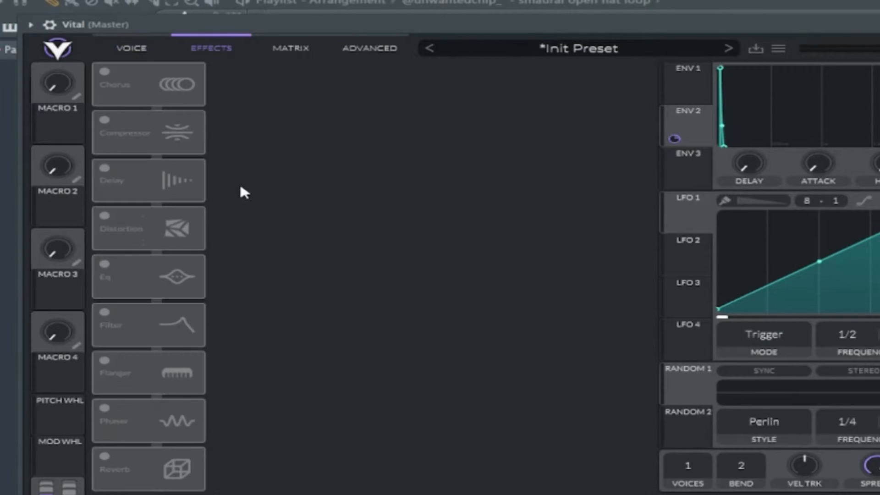
{"action": "left_click_drag", "start_coordinate": [130, 250], "coordinate": [167, 110]}
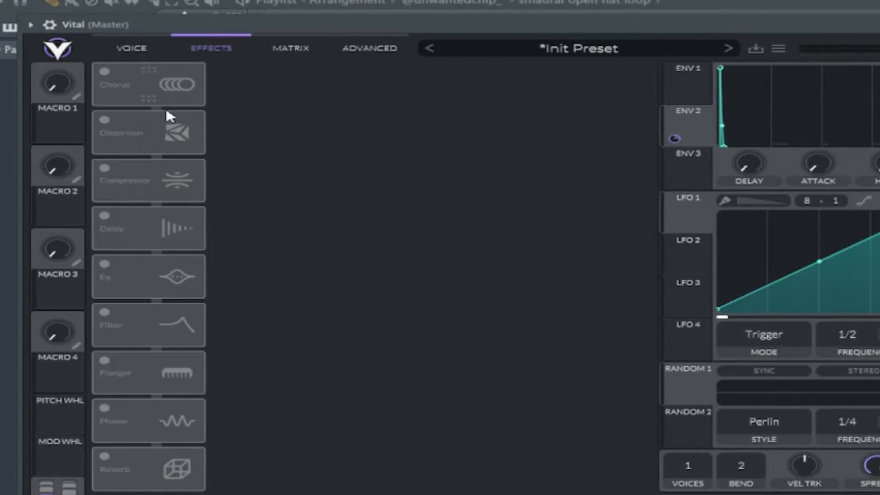
{"action": "left_click", "coordinate": [104, 120]}
{"action": "left_click_drag", "start_coordinate": [104, 124], "coordinate": [170, 62]}
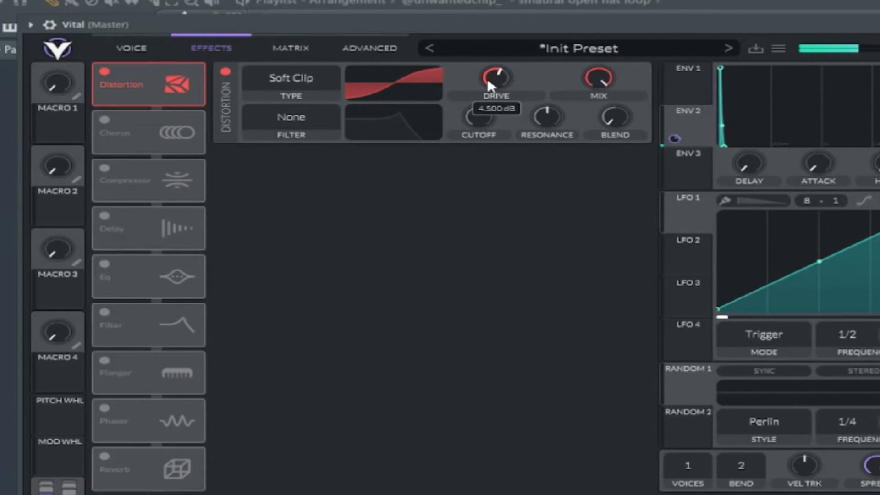
{"action": "scroll", "coordinate": [489, 80], "scroll_direction": "up", "scroll_amount": 3}
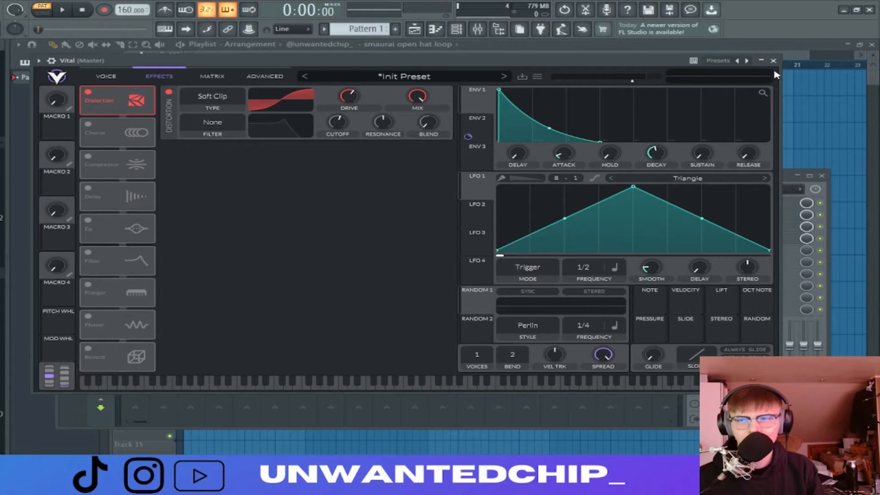
Close Vital, place a one-bar C2 note in its piano roll and play it back
{"action": "left_click", "coordinate": [773, 61]}
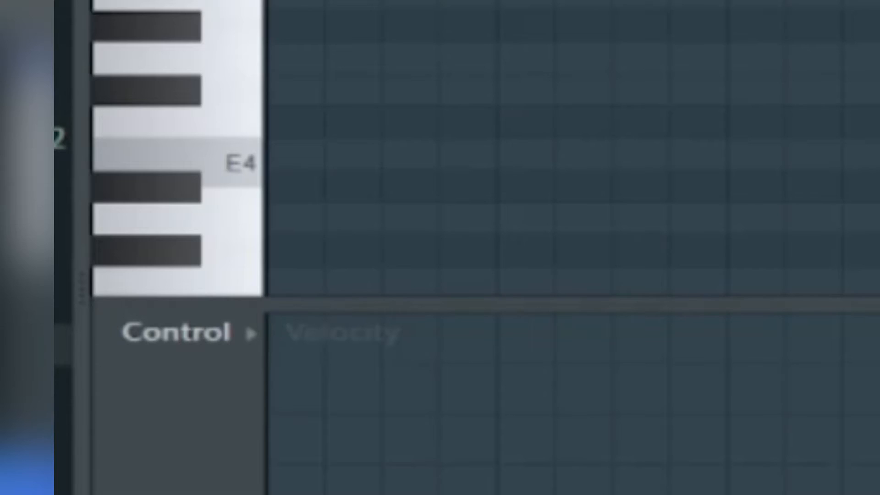
{"action": "scroll", "coordinate": [521, 49], "scroll_direction": "down", "scroll_amount": 3}
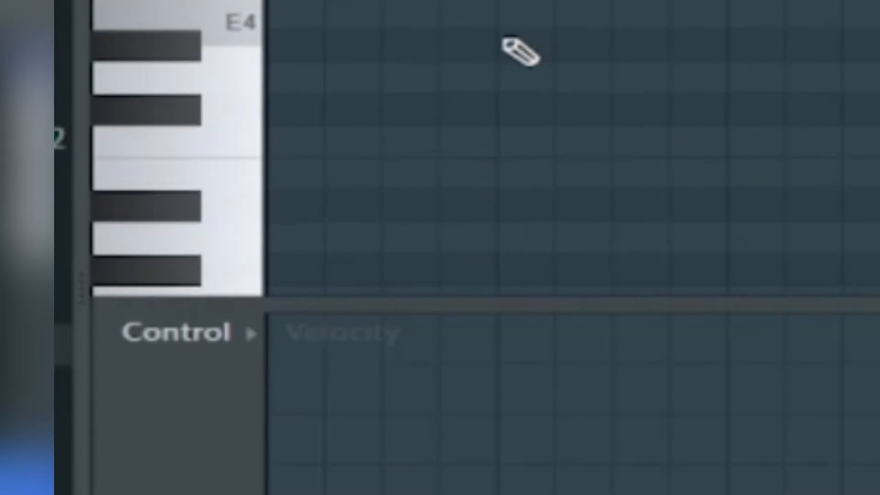
{"action": "scroll", "coordinate": [472, 37], "scroll_direction": "down", "scroll_amount": 3}
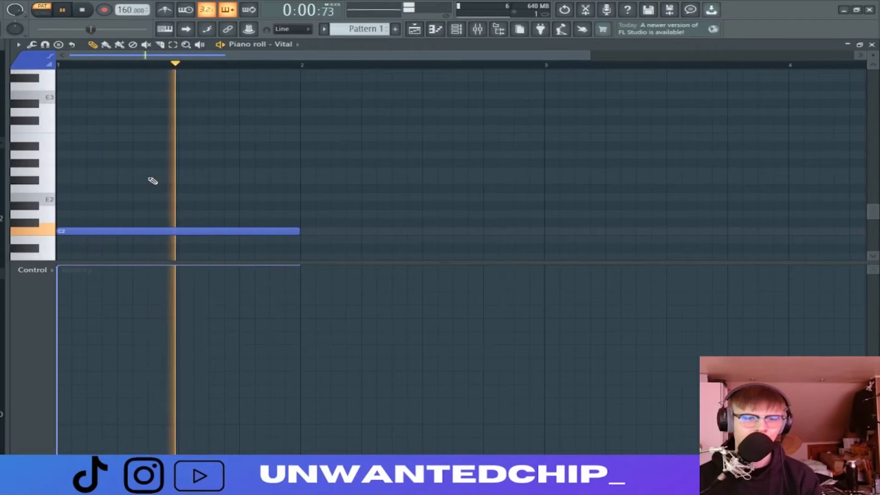
{"action": "key", "text": "space"}
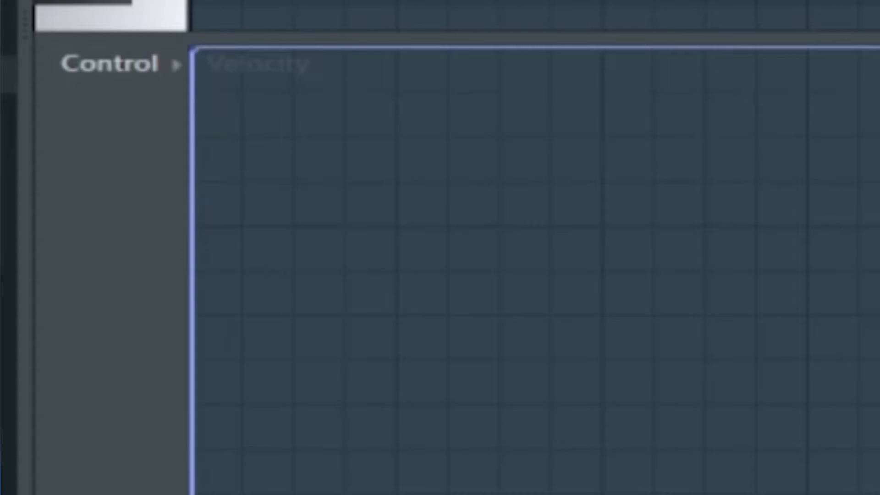
Arm the mixer's Master track for recording and render its output as an audio clip
{"action": "key", "text": "F9"}
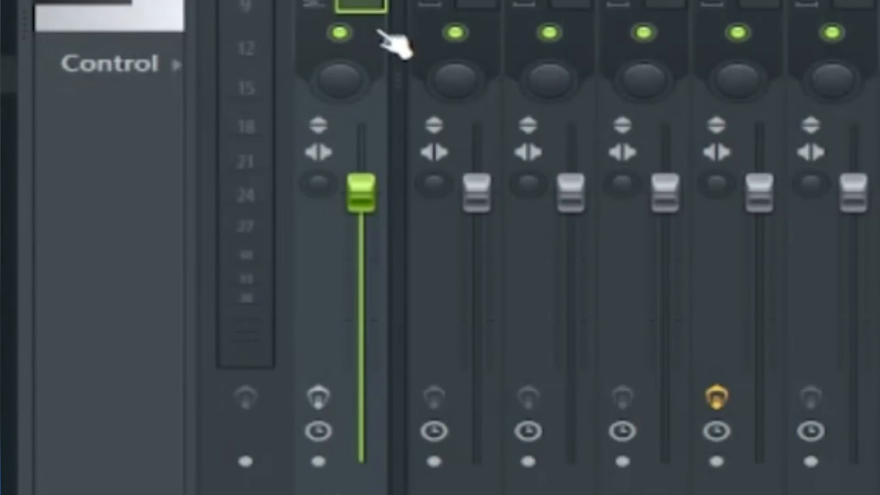
{"action": "left_click", "coordinate": [318, 461]}
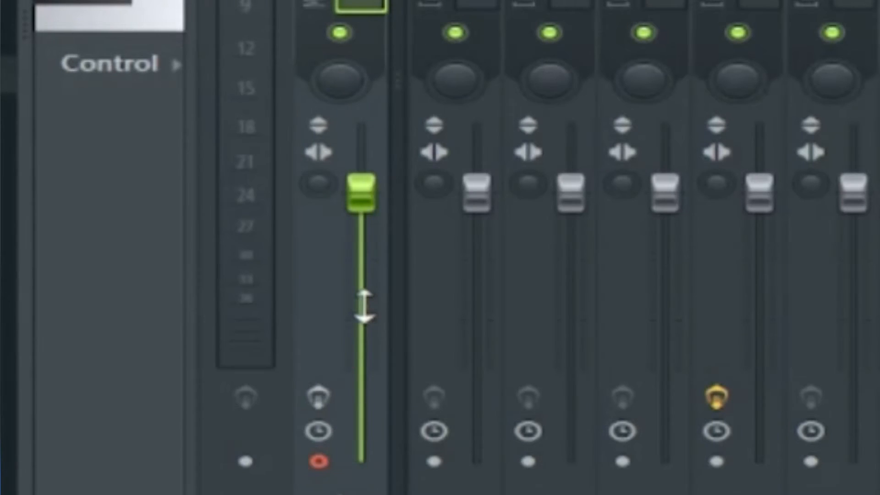
{"action": "key", "text": "alt+r"}
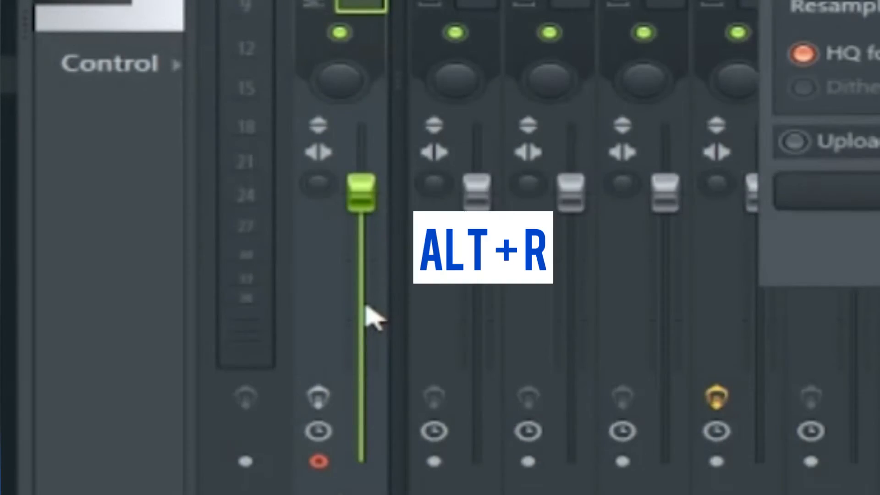
{"action": "key", "text": "Return"}
{"action": "key", "text": "F9"}
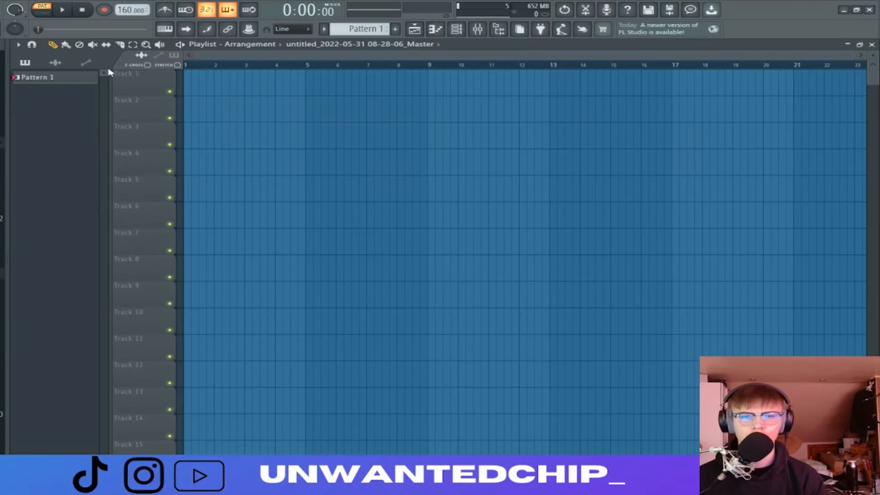
Place the rendered 808 audio clip at bar 1 of Track 2 in the playlist and play it in song mode
{"action": "left_click", "coordinate": [59, 64]}
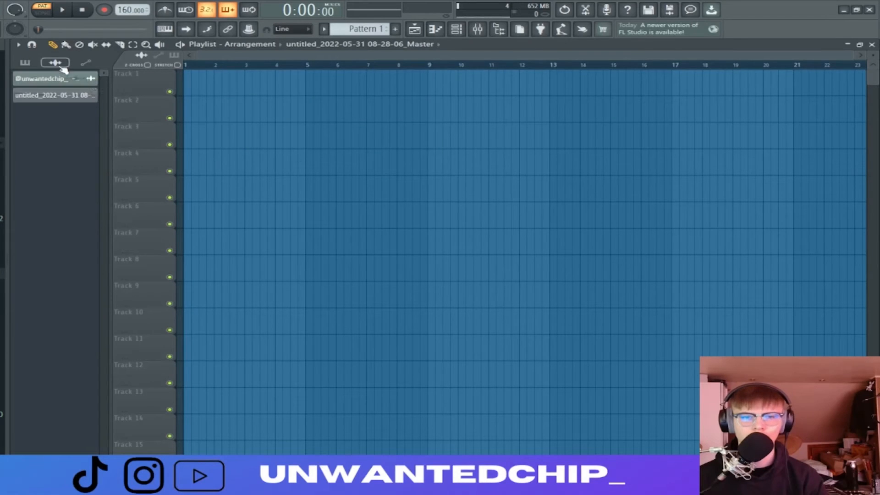
{"action": "left_click_drag", "start_coordinate": [45, 102], "coordinate": [197, 106]}
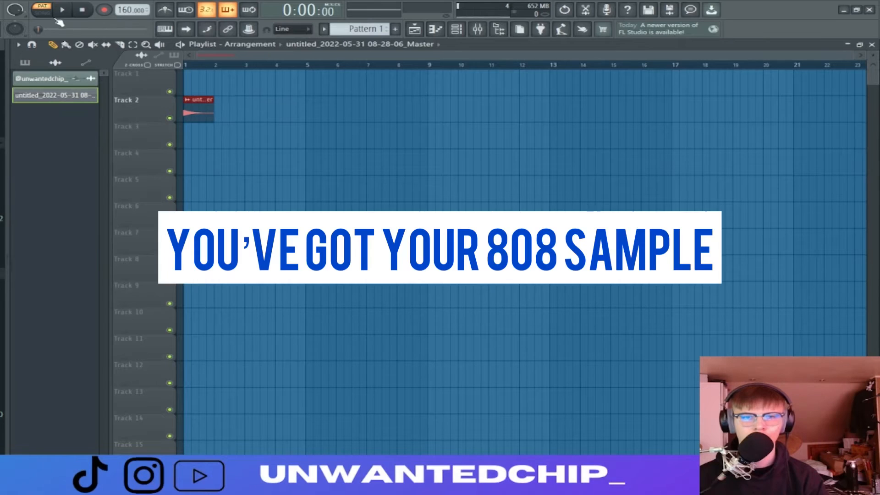
{"action": "left_click", "coordinate": [65, 11]}
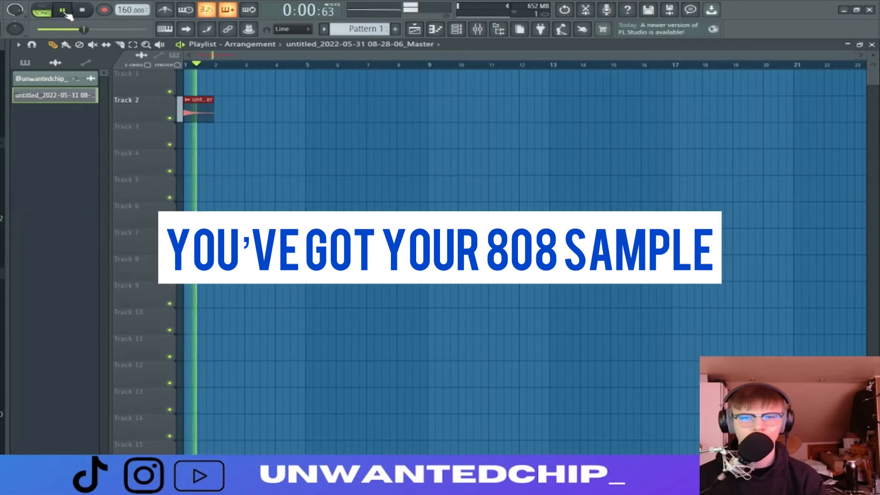
{"action": "left_click", "coordinate": [89, 13]}
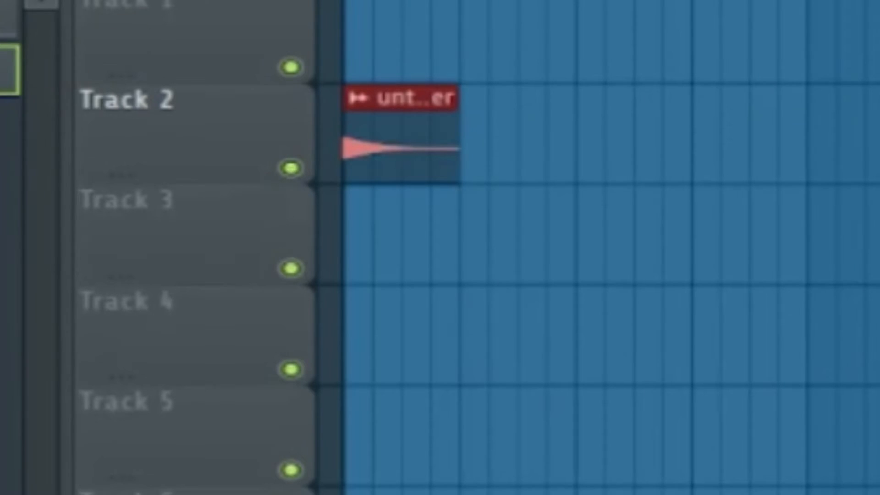
Place Pattern 2 on Track 3 from bar 1, four bars long
{"action": "left_click_drag", "start_coordinate": [10, 142], "coordinate": [346, 275]}
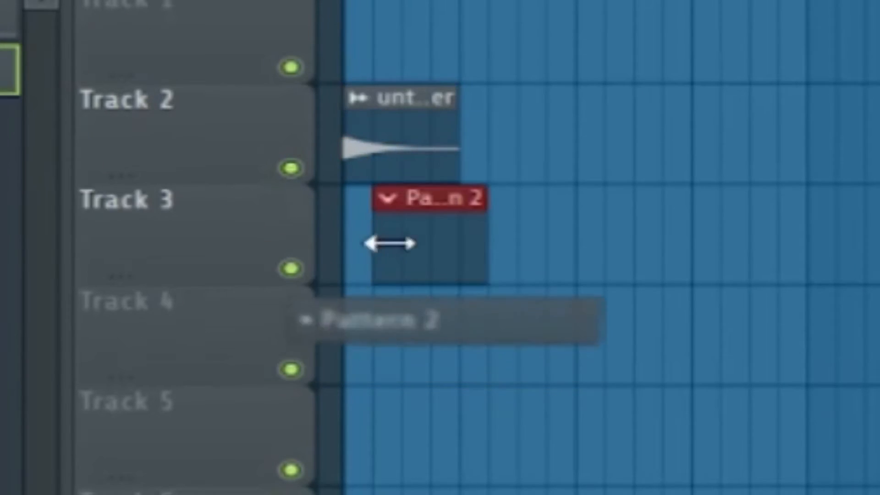
{"action": "left_click_drag", "start_coordinate": [441, 240], "coordinate": [775, 285]}
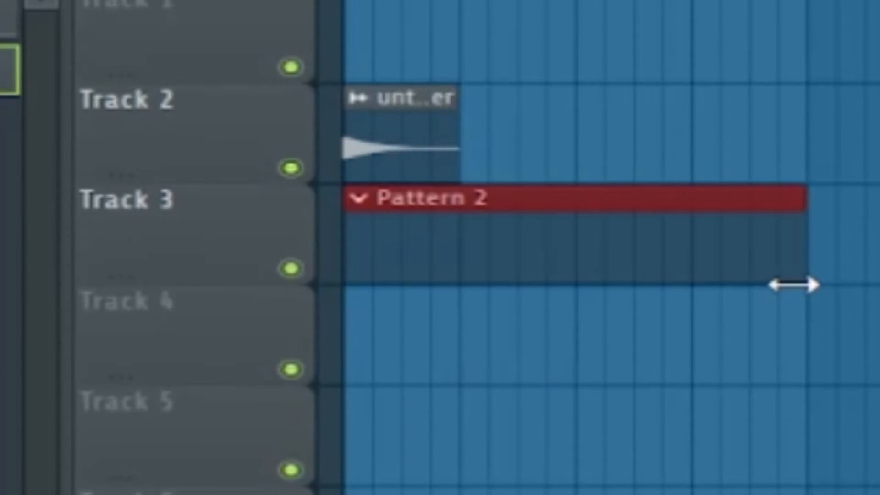
Open the rendered 808 clip's audio in a new sampler channel
{"action": "double_click", "coordinate": [400, 118]}
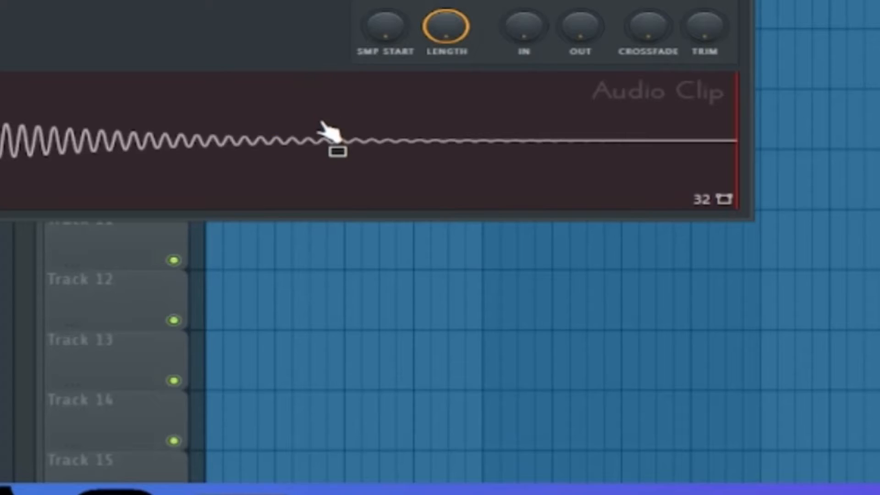
{"action": "right_click", "coordinate": [323, 133]}
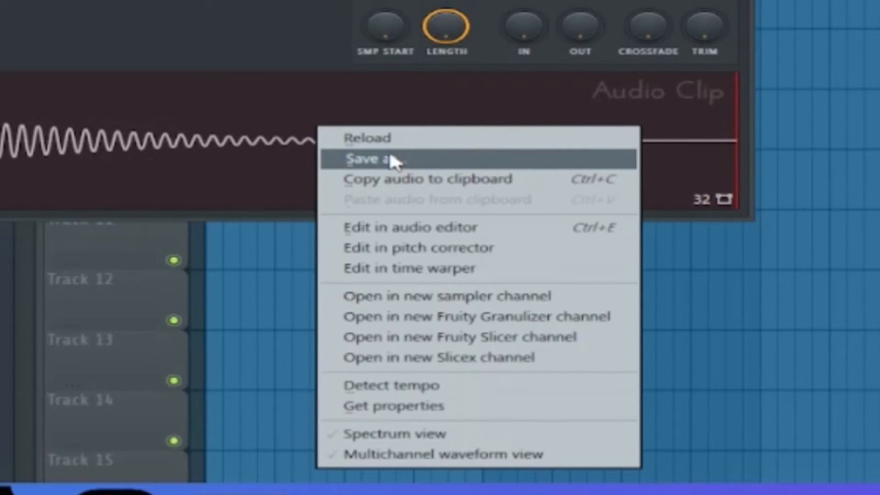
{"action": "left_click", "coordinate": [554, 295]}
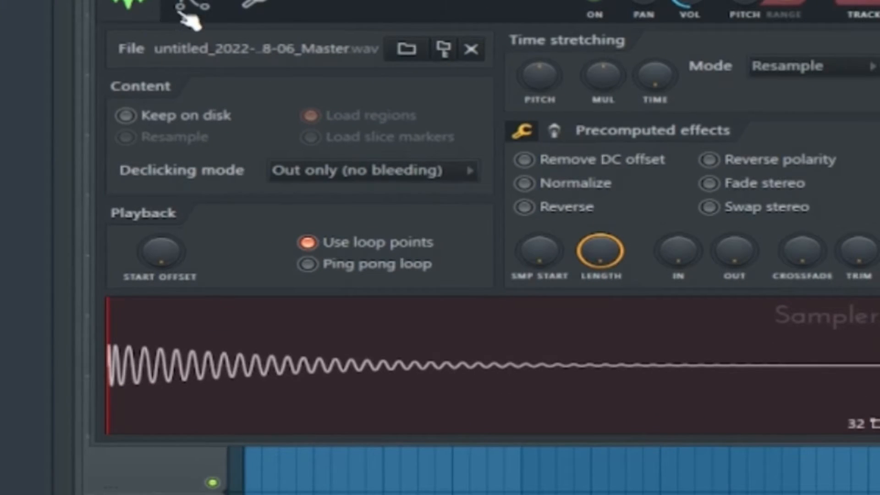
{"action": "left_click", "coordinate": [186, 14]}
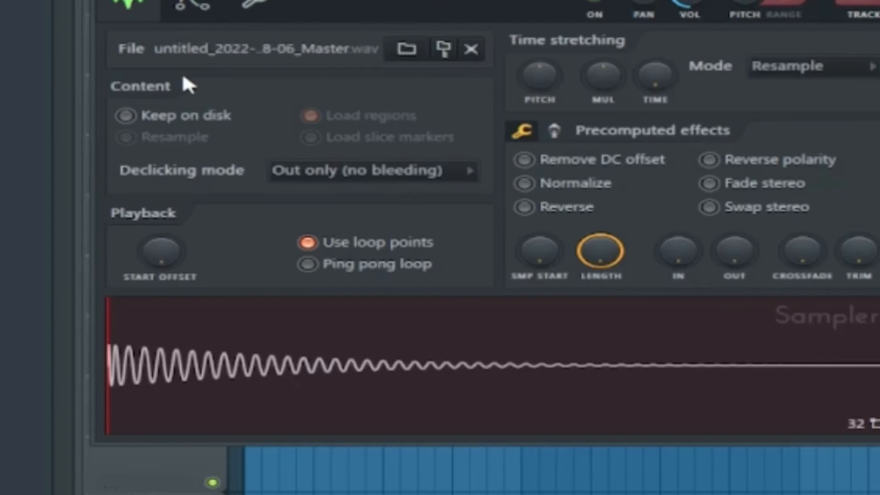
{"action": "left_click", "coordinate": [256, 12]}
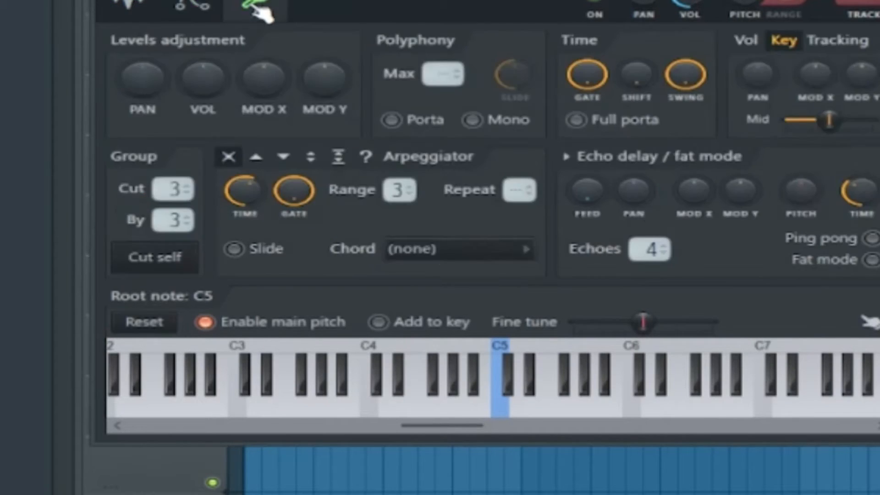
{"action": "left_click", "coordinate": [192, 9]}
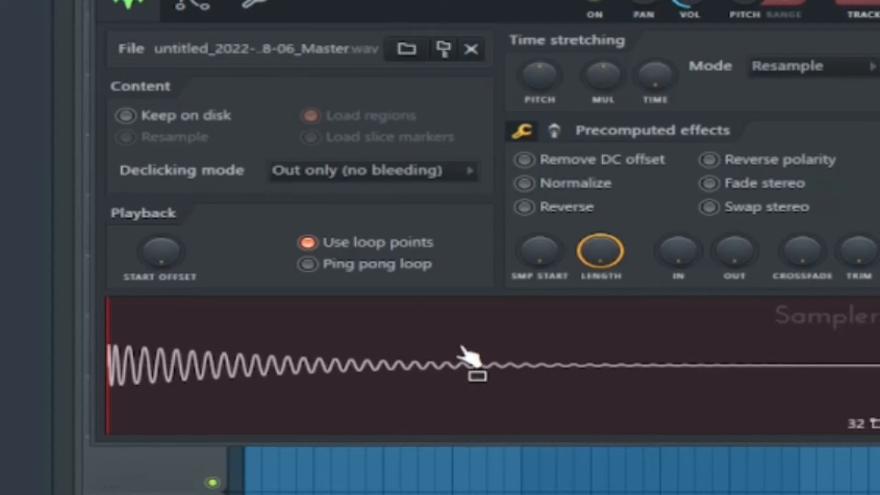
Show the channel rack and open the piano roll for the new 808 sampler channel at the end of the list
{"action": "key", "text": "F6"}
{"action": "key", "text": "F5"}
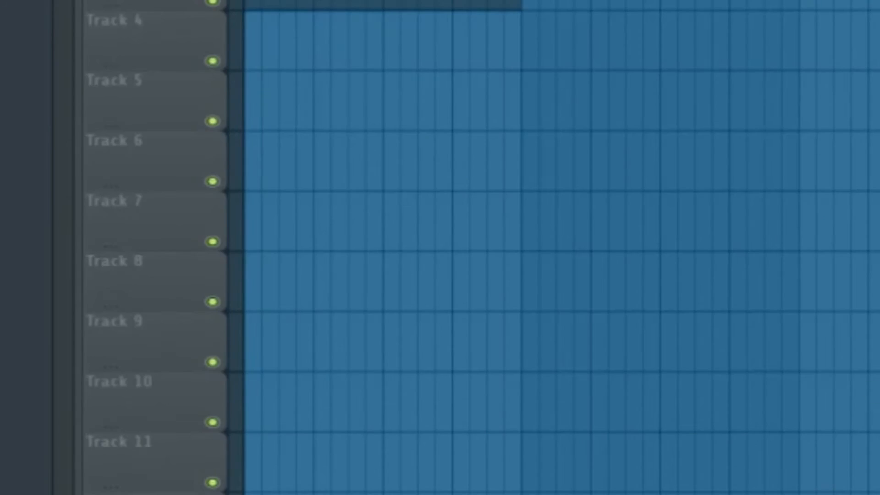
{"action": "key", "text": "F6"}
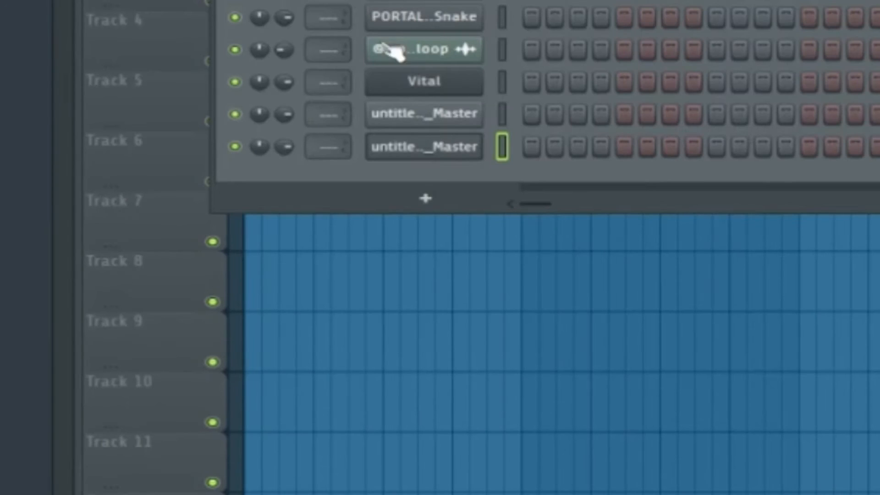
{"action": "right_click", "coordinate": [442, 154]}
{"action": "left_click", "coordinate": [531, 145]}
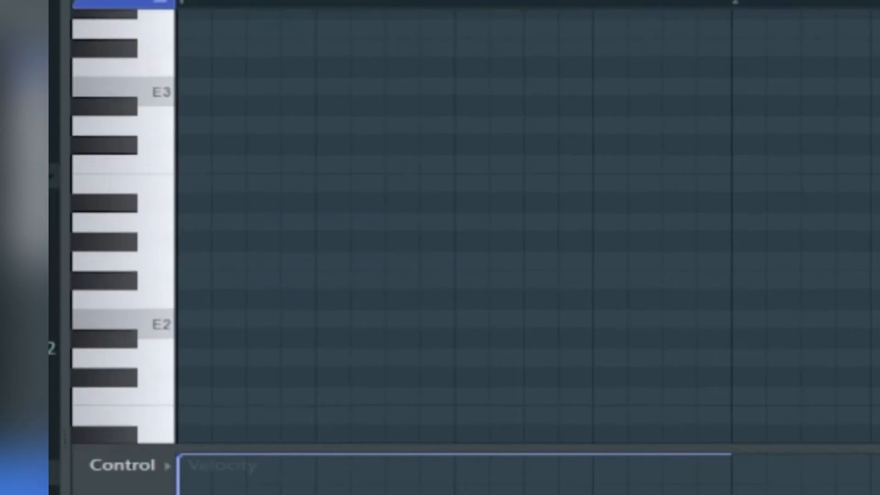
Enter a one-bar C5 note at bar 1 and open the last sampler channel from the channel rack
{"action": "scroll", "coordinate": [453, 227], "scroll_direction": "up", "scroll_amount": 5}
{"action": "left_click_drag", "start_coordinate": [454, 65], "coordinate": [454, 162]}
{"action": "left_click", "coordinate": [156, 165]}
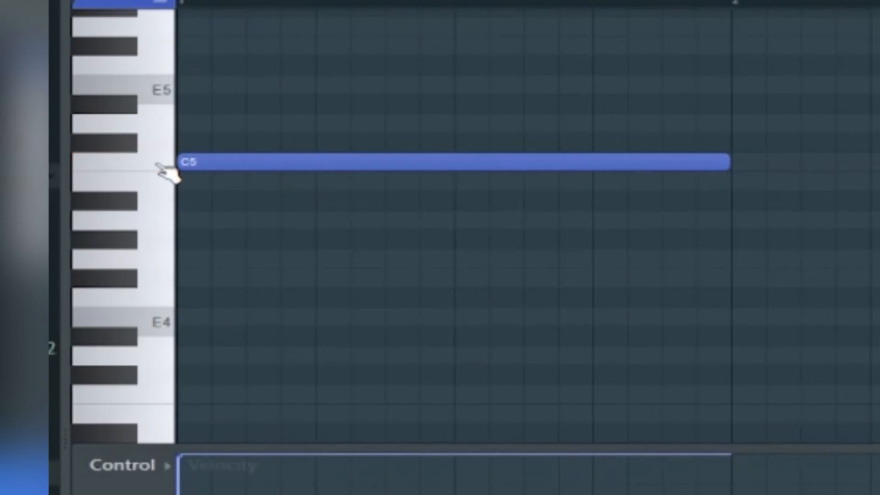
{"action": "key", "text": "F6"}
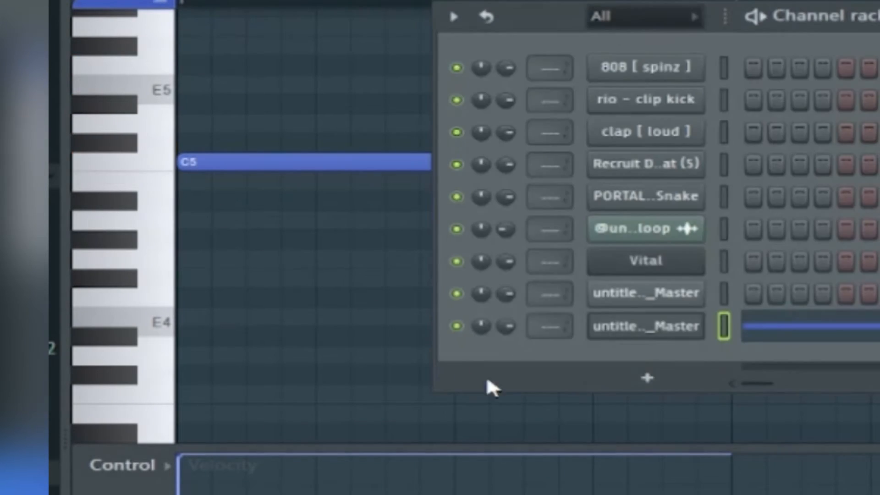
{"action": "left_click", "coordinate": [699, 326]}
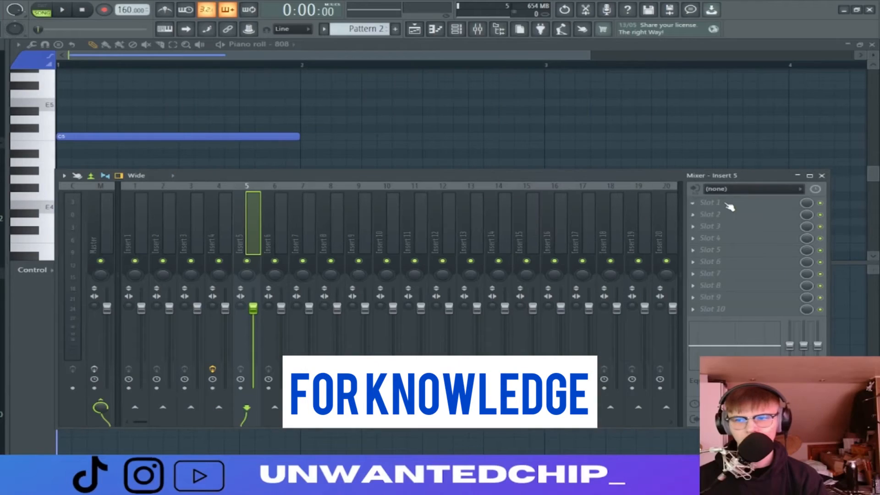
Load Fruity parametric EQ 2 in the first effect slot of Insert 5 and boost band 2 in the low bass while auditioning the 808
{"action": "left_click", "coordinate": [729, 207]}
{"action": "left_click", "coordinate": [413, 366]}
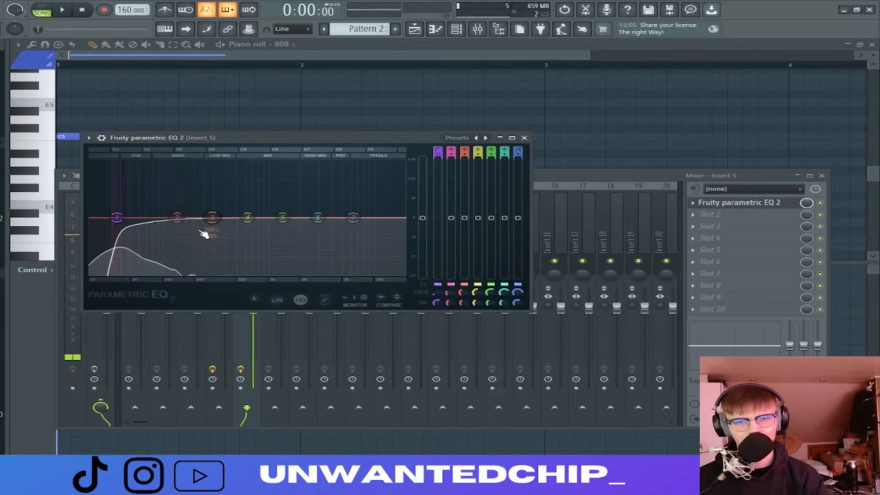
{"action": "key", "text": "space"}
{"action": "key", "text": "space"}
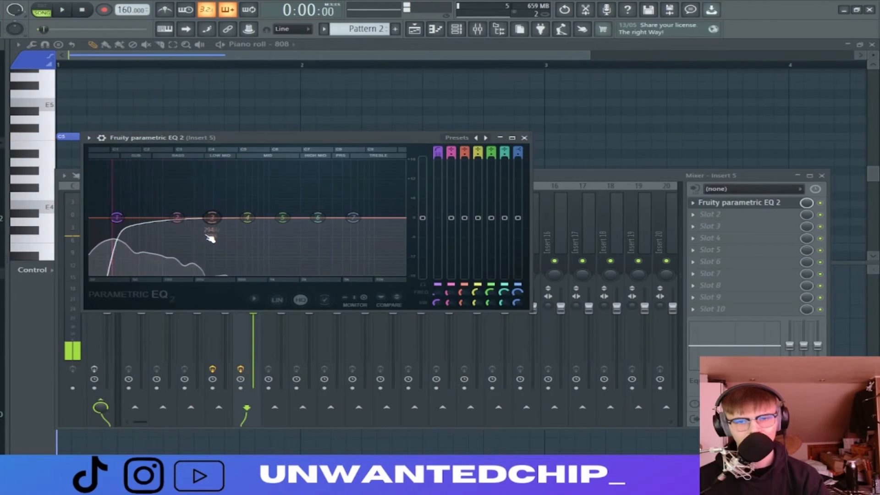
{"action": "key", "text": "space"}
{"action": "left_click_drag", "start_coordinate": [177, 218], "coordinate": [155, 163]}
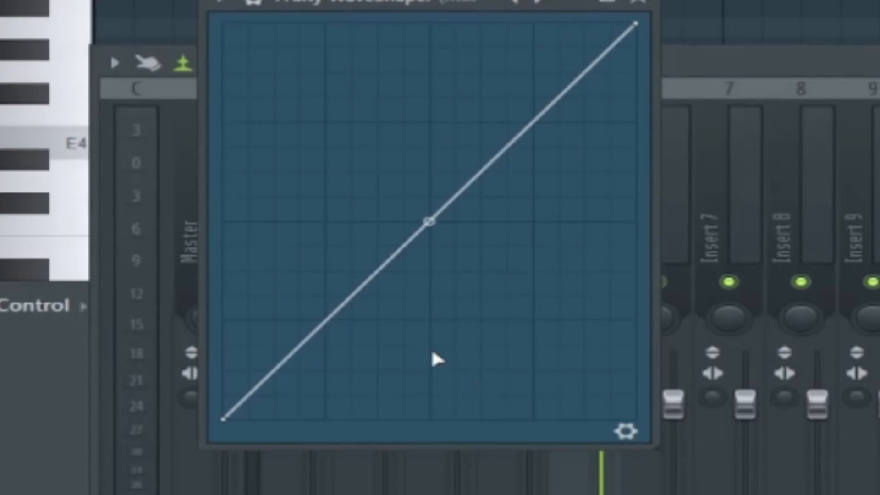
Shape the Fruity WaveShaper curve upward, with an added point in its lower half and bent segments on both sides
{"action": "left_click_drag", "start_coordinate": [433, 228], "coordinate": [428, 157]}
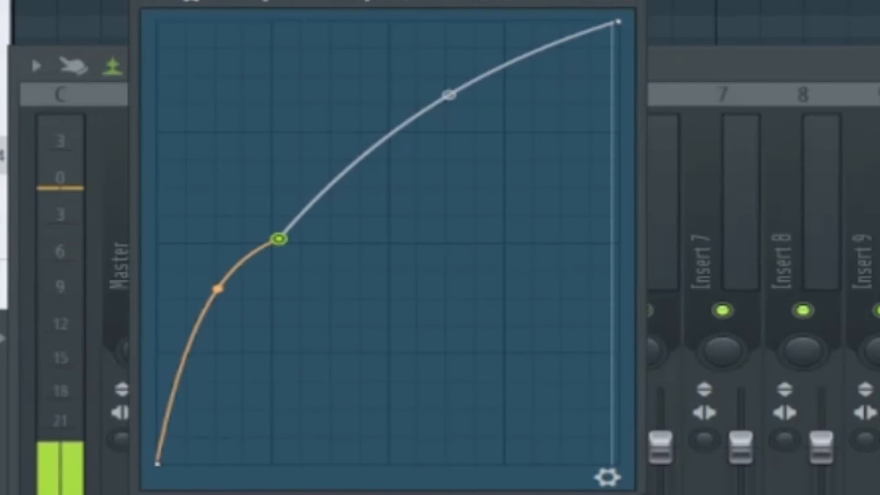
{"action": "left_click_drag", "start_coordinate": [218, 289], "coordinate": [217, 286]}
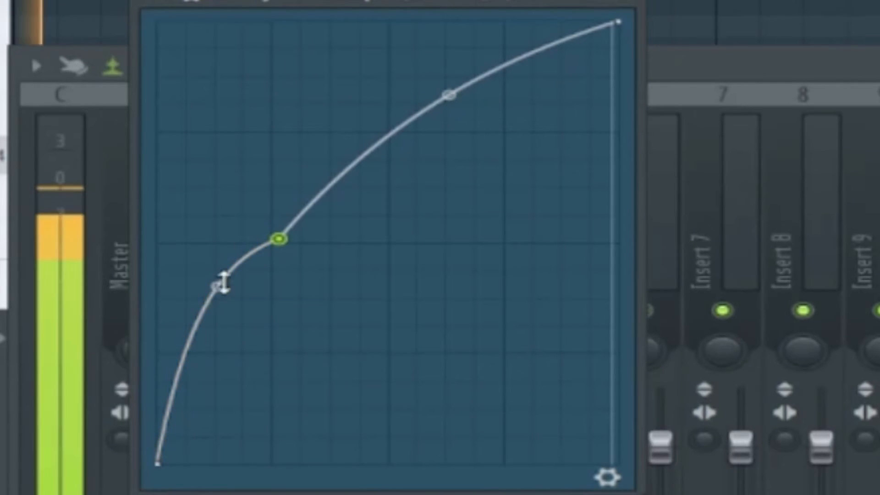
{"action": "left_click_drag", "start_coordinate": [278, 237], "coordinate": [242, 244]}
{"action": "left_click_drag", "start_coordinate": [431, 97], "coordinate": [431, 132]}
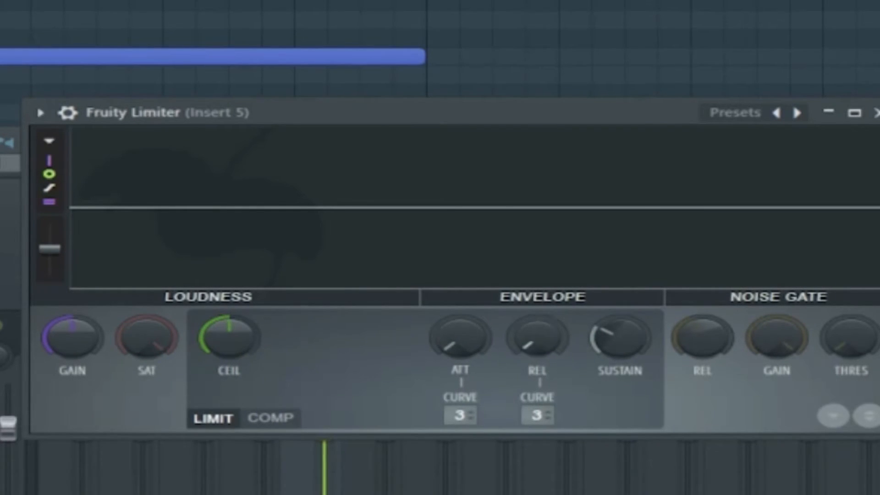
Set the Fruity Limiter's release and sustain to minimum and lower its ceiling while the 808 plays
{"action": "left_click_drag", "start_coordinate": [546, 337], "coordinate": [546, 349]}
{"action": "left_click_drag", "start_coordinate": [632, 321], "coordinate": [631, 353]}
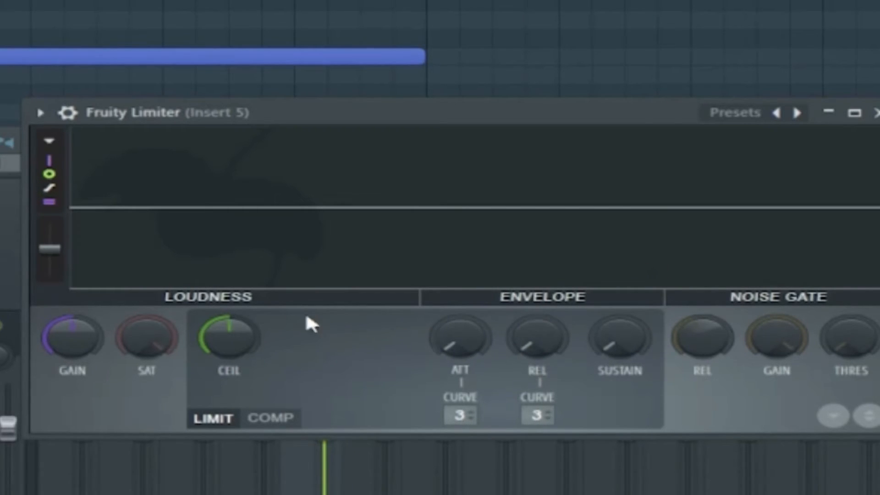
{"action": "key", "text": "space"}
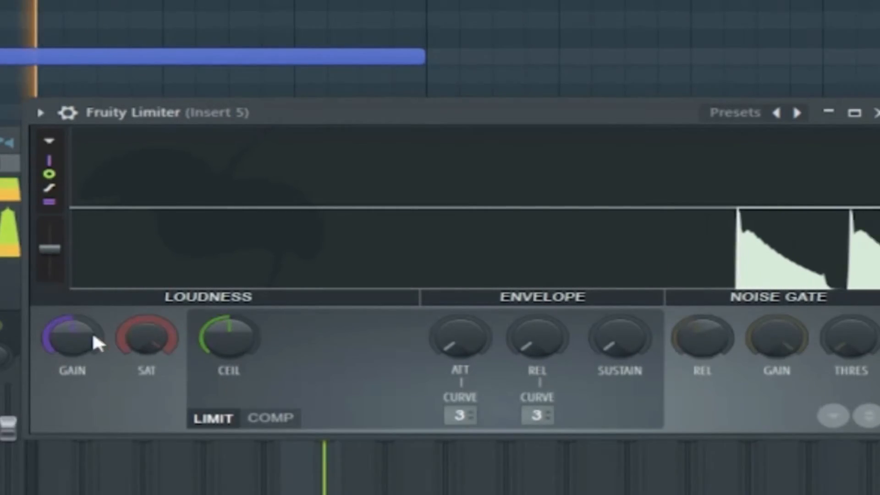
{"action": "left_click_drag", "start_coordinate": [226, 339], "coordinate": [253, 341]}
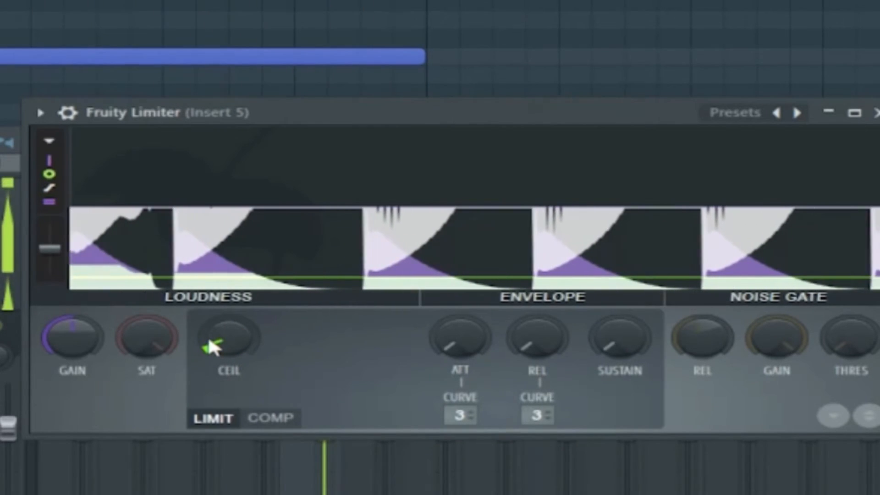
{"action": "left_click_drag", "start_coordinate": [208, 336], "coordinate": [220, 340]}
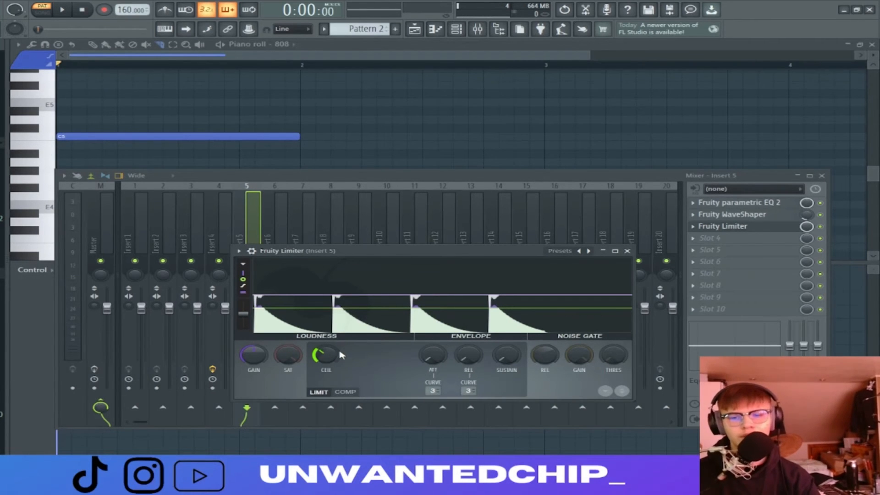
Compare a much lower limiter ceiling with the current one while the pattern plays, and restore the current setting
{"action": "key", "text": "space"}
{"action": "key", "text": "space"}
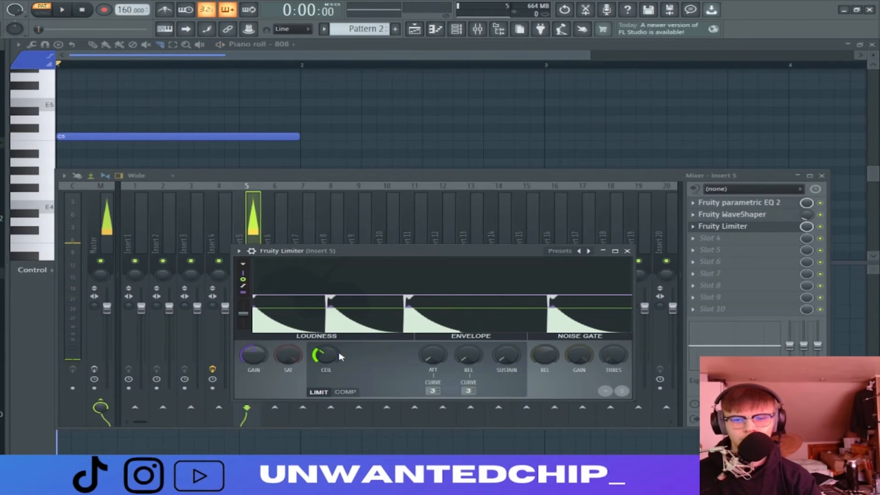
{"action": "right_click", "coordinate": [340, 356]}
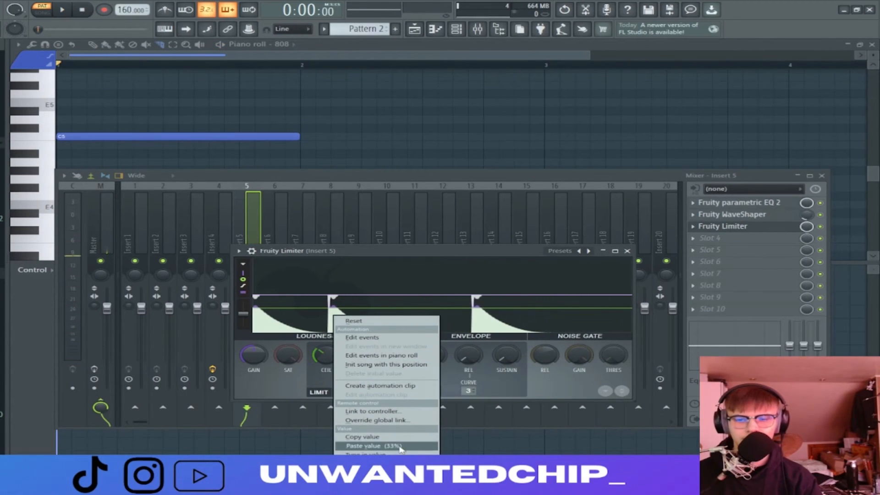
{"action": "left_click", "coordinate": [281, 383]}
{"action": "left_click_drag", "start_coordinate": [326, 356], "coordinate": [326, 361]}
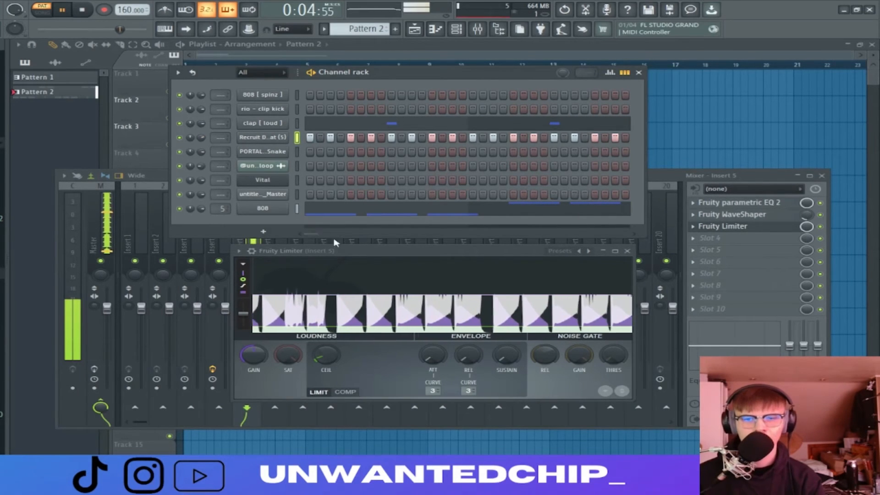
{"action": "right_click", "coordinate": [327, 355]}
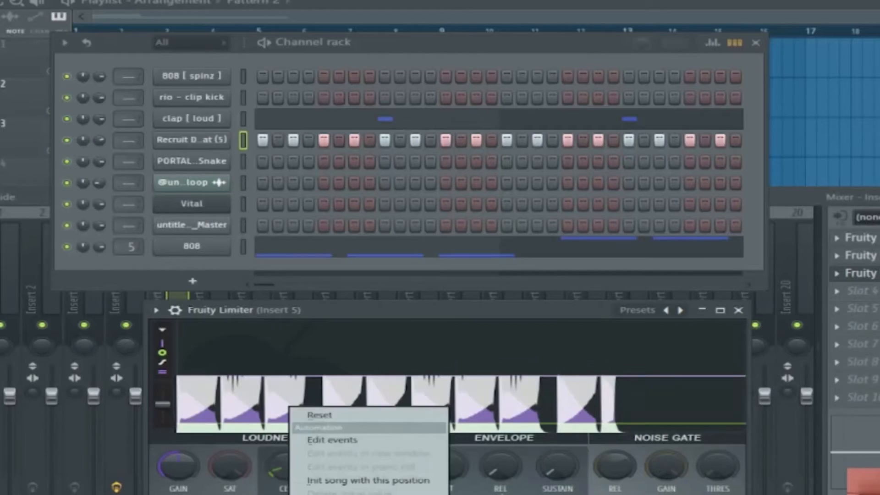
{"action": "left_click", "coordinate": [343, 320]}
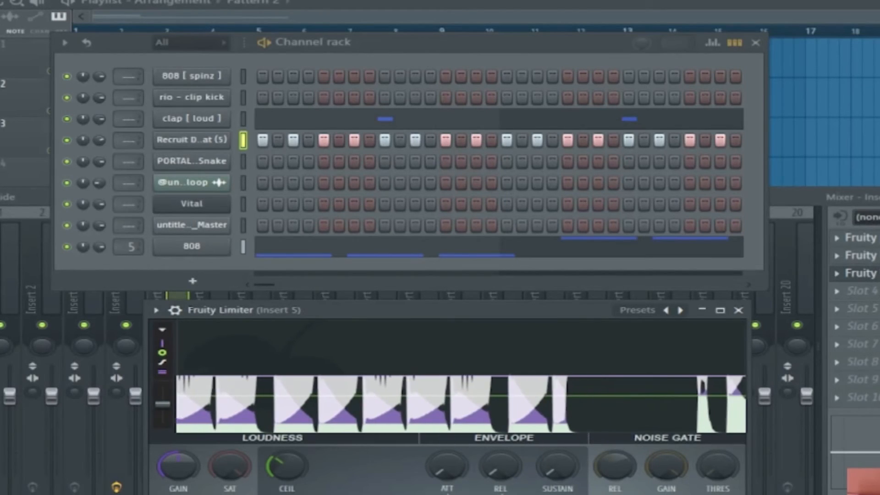
Close the limiter and bring the 808's piano roll to the front to examine its C5 and G5 notes
{"action": "left_click", "coordinate": [738, 310]}
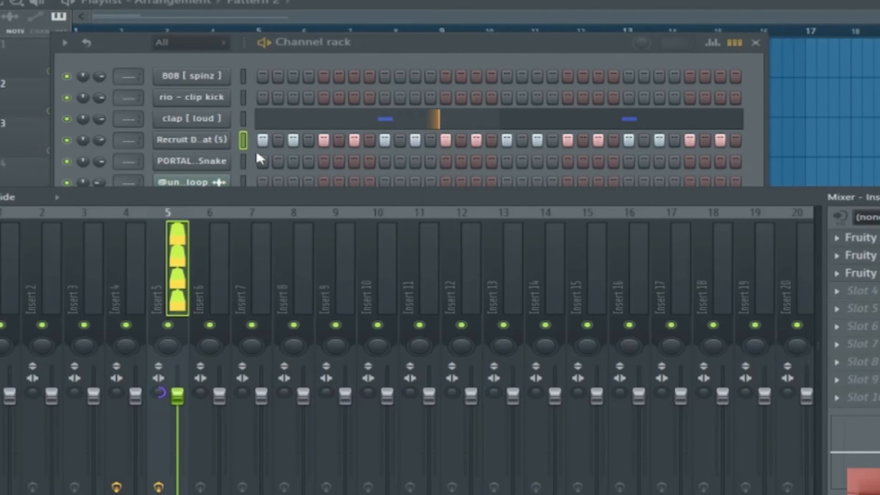
{"action": "left_click", "coordinate": [138, 45]}
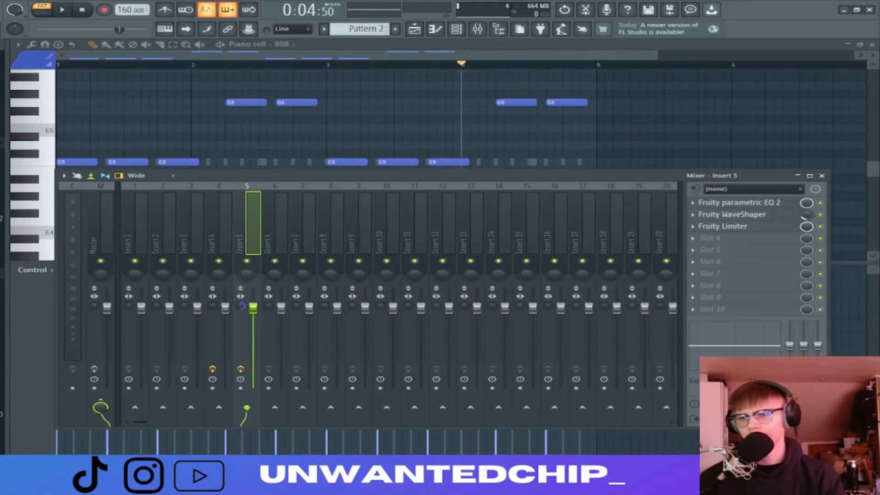
{"action": "left_click", "coordinate": [452, 166]}
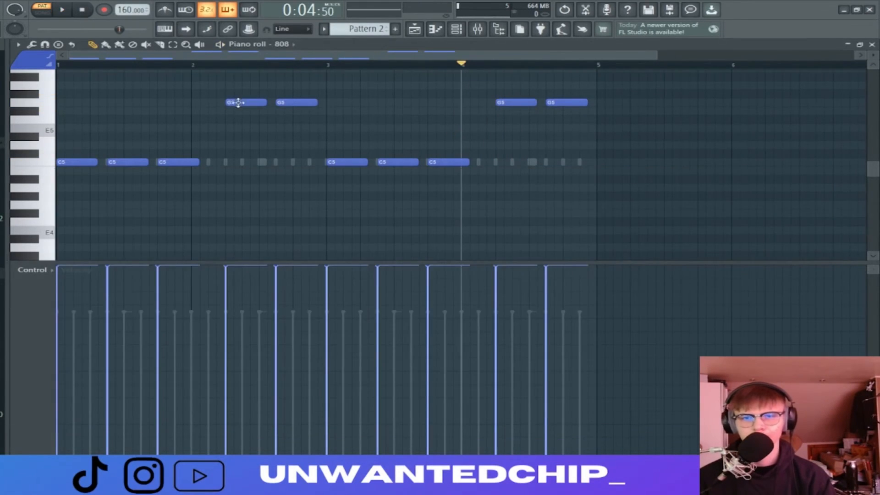
{"action": "left_click_drag", "start_coordinate": [208, 89], "coordinate": [637, 202]}
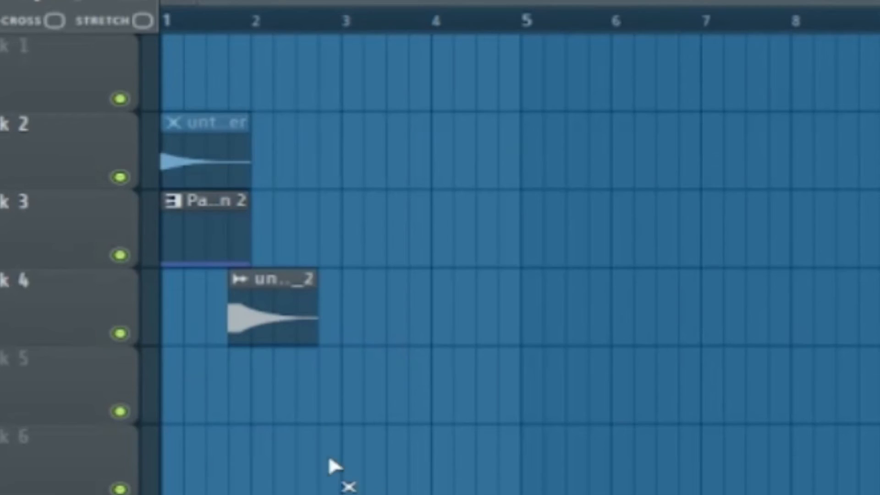
Align the processed 808 clip to bar 1 on Track 4 and move the muted original clip to Track 5
{"action": "scroll", "coordinate": [208, 343], "scroll_direction": "up", "scroll_amount": 8, "text": "ctrl"}
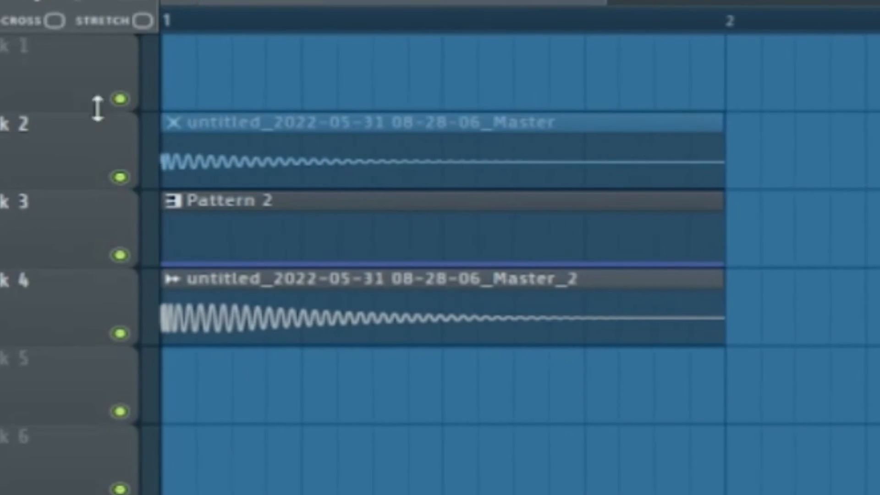
{"action": "left_click_drag", "start_coordinate": [270, 218], "coordinate": [242, 417]}
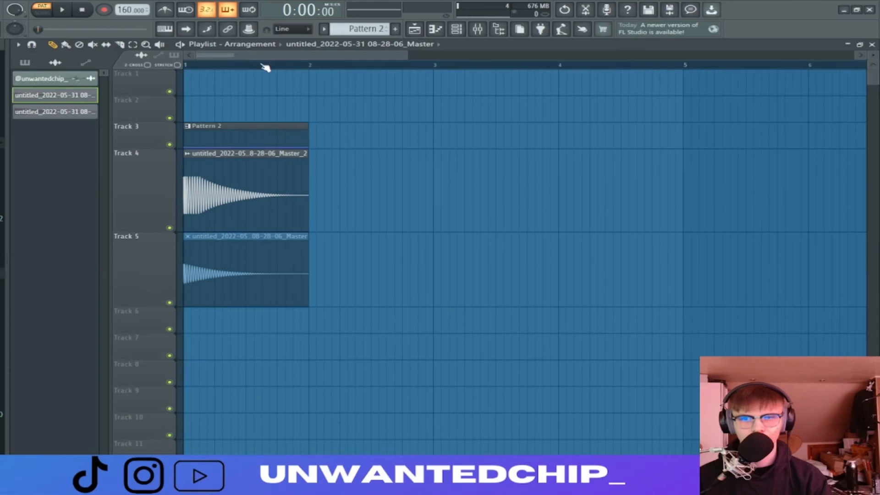
{"action": "scroll", "coordinate": [175, 118], "scroll_direction": "up", "scroll_amount": 1, "text": "ctrl"}
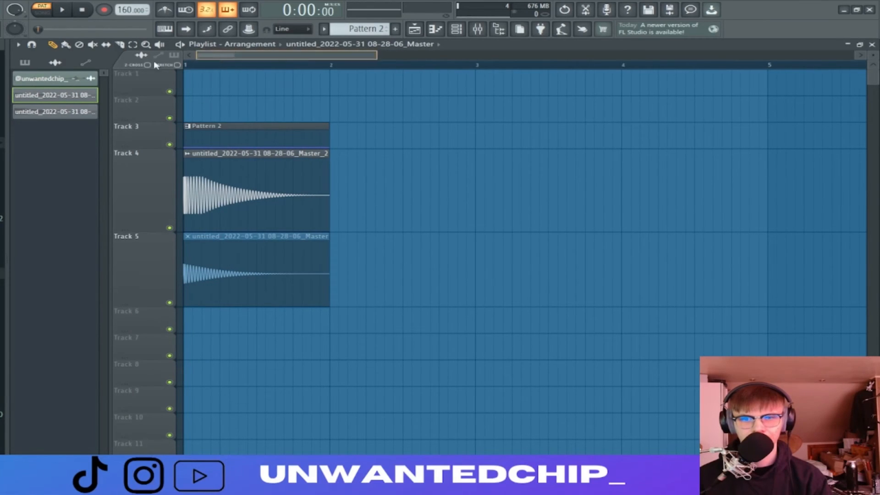
Normalize the processed 808 audio clip on Track 4 and open its audio in a new sampler channel
{"action": "double_click", "coordinate": [222, 200]}
{"action": "left_click_drag", "start_coordinate": [222, 161], "coordinate": [417, 149]}
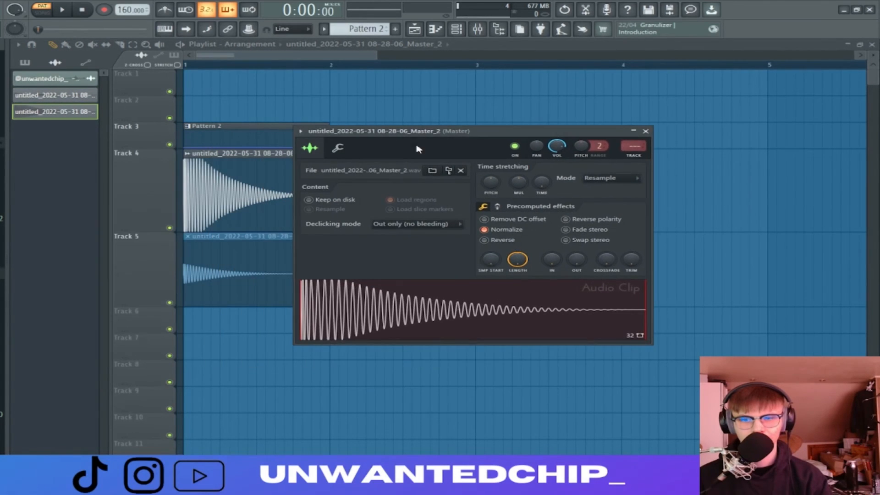
{"action": "right_click", "coordinate": [386, 319]}
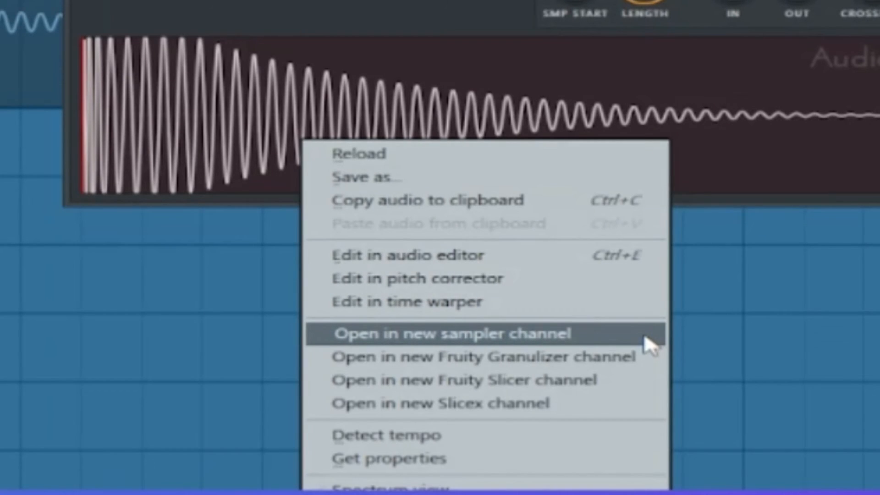
{"action": "left_click", "coordinate": [644, 338]}
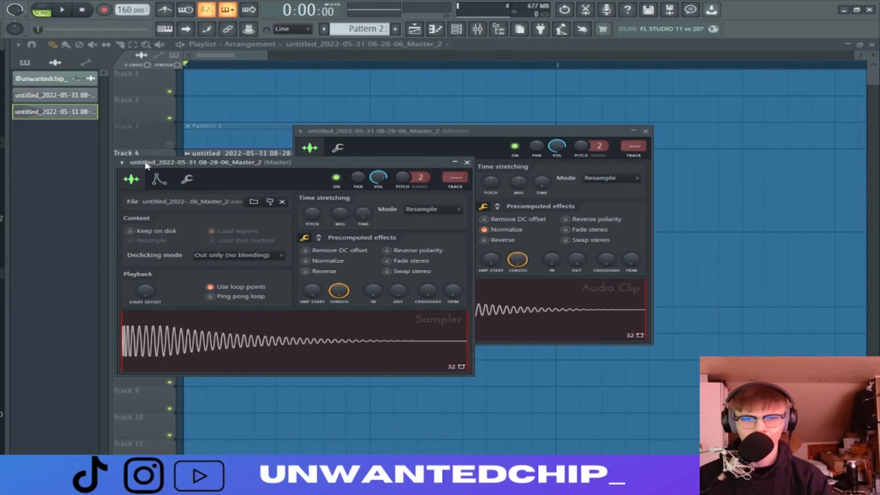
Rename the new sampler channel as 808 1 and close the channel and audio clip windows
{"action": "left_click", "coordinate": [121, 162]}
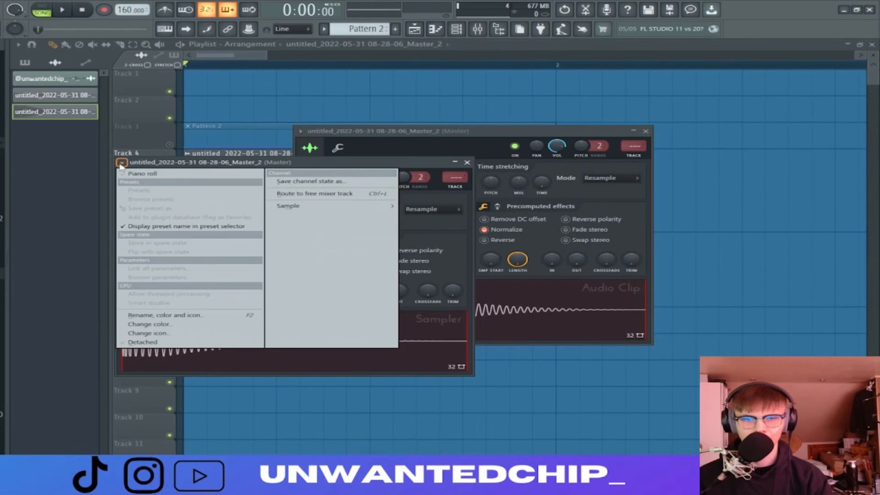
{"action": "left_click", "coordinate": [147, 165]}
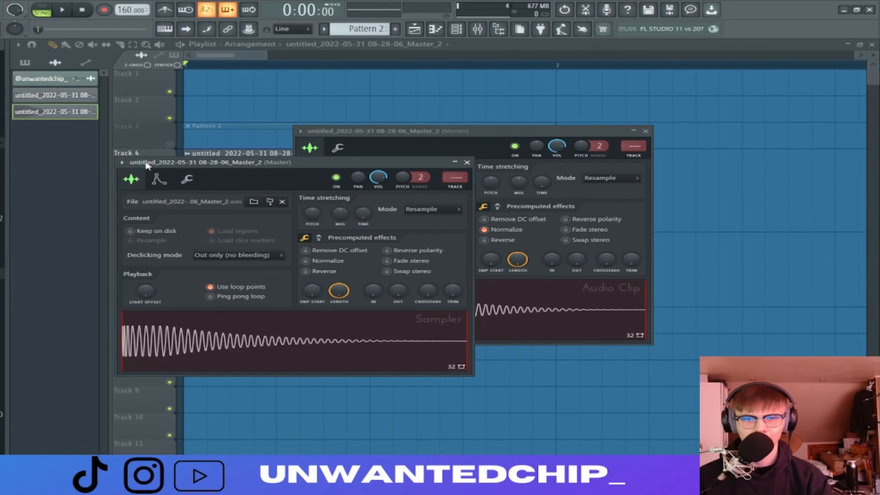
{"action": "left_click", "coordinate": [121, 163]}
{"action": "left_click", "coordinate": [174, 317]}
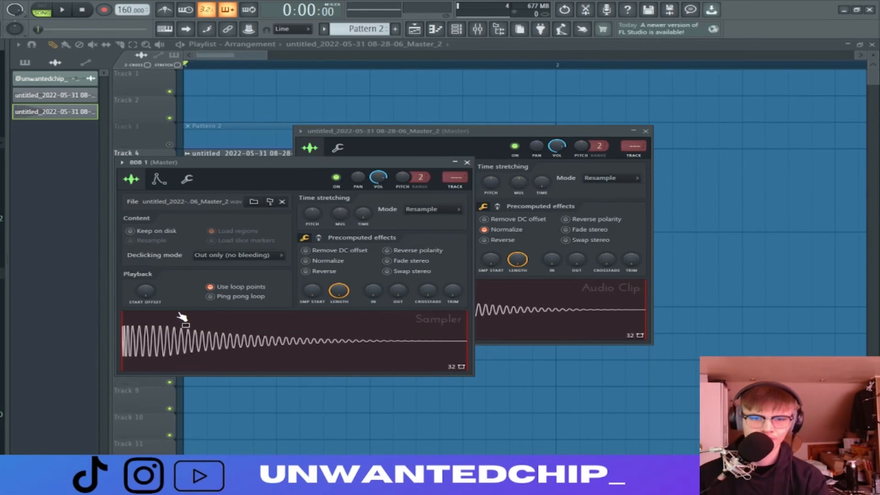
{"action": "left_click", "coordinate": [467, 163]}
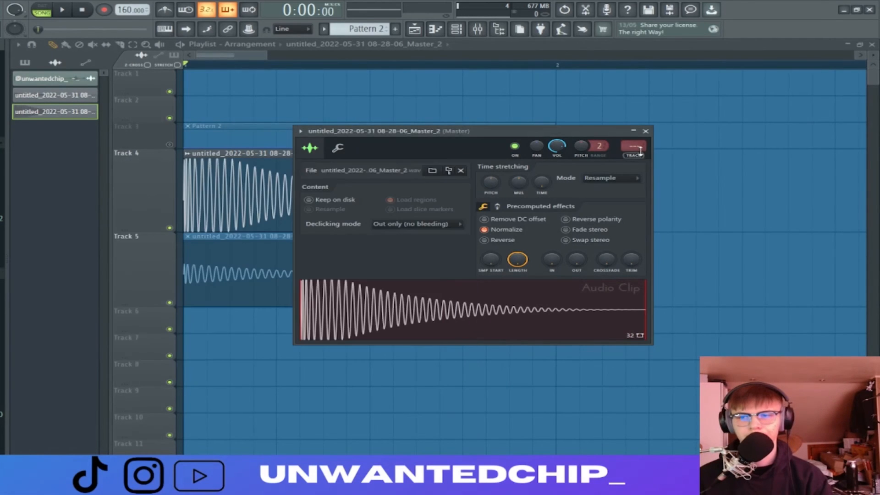
{"action": "left_click", "coordinate": [646, 131]}
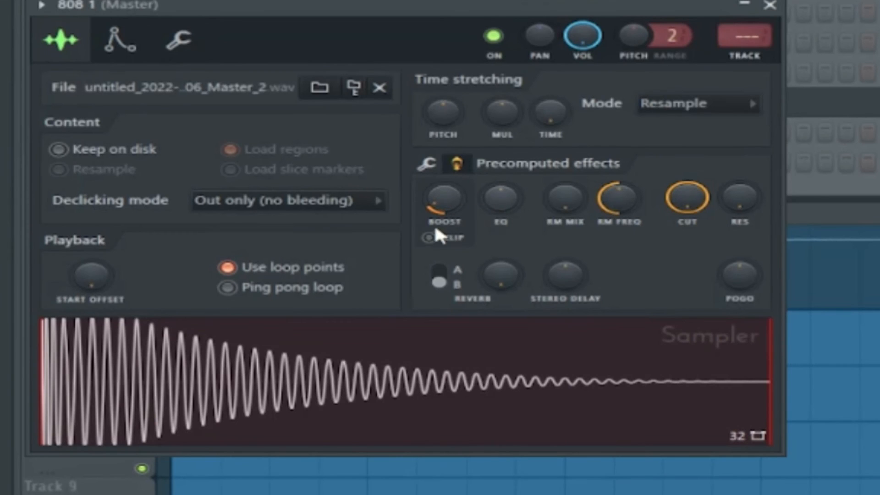
Raise the precomputed Boost of the 808 1 sampler channel and adjust its precomputed EQ slightly above center
{"action": "left_click", "coordinate": [432, 163]}
{"action": "left_click", "coordinate": [453, 215]}
{"action": "left_click", "coordinate": [461, 167]}
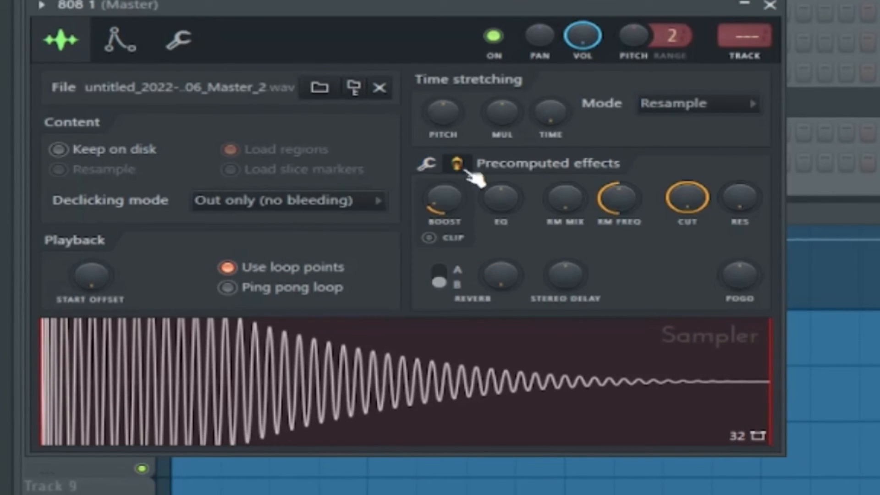
{"action": "mouse_move", "coordinate": [500, 197]}
{"action": "left_mouse_down"}
{"action": "mouse_move", "coordinate": [501, 180]}
{"action": "mouse_move", "coordinate": [501, 212]}
{"action": "left_mouse_up"}
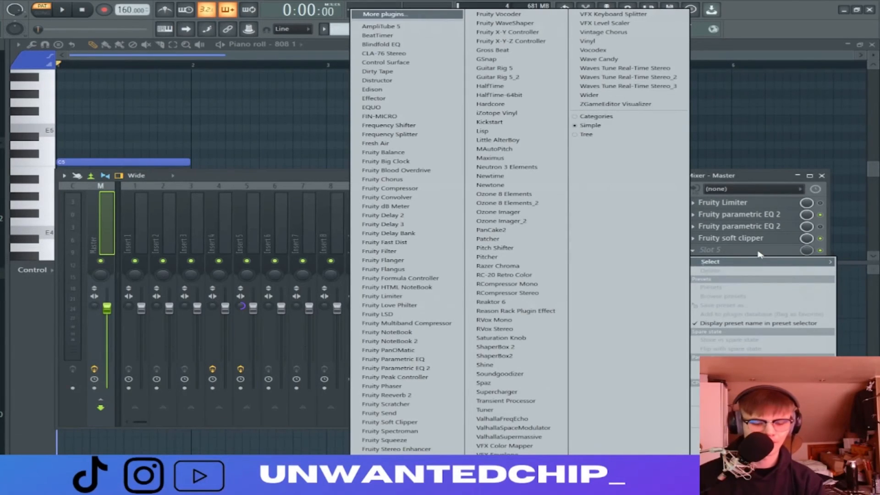
{"action": "left_click", "coordinate": [372, 89]}
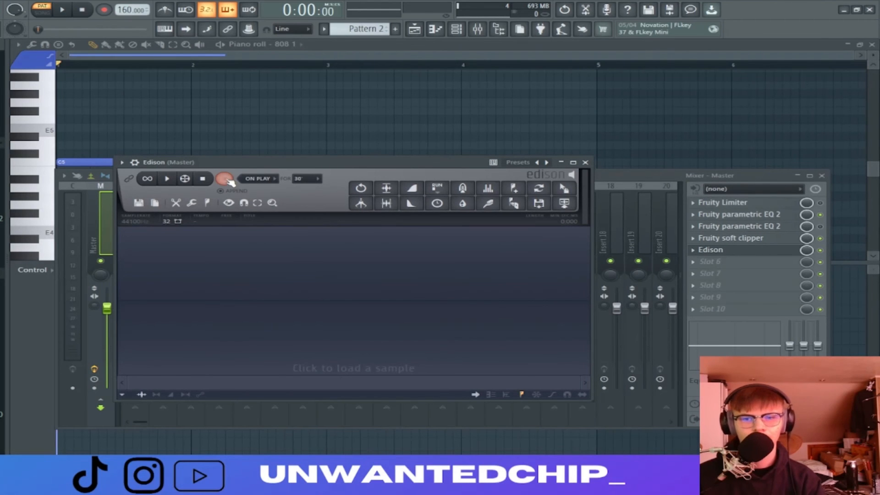
Record one playback of the 808 into Edison on the Master and delete the repeated hit at the end of the recording
{"action": "left_click", "coordinate": [65, 9]}
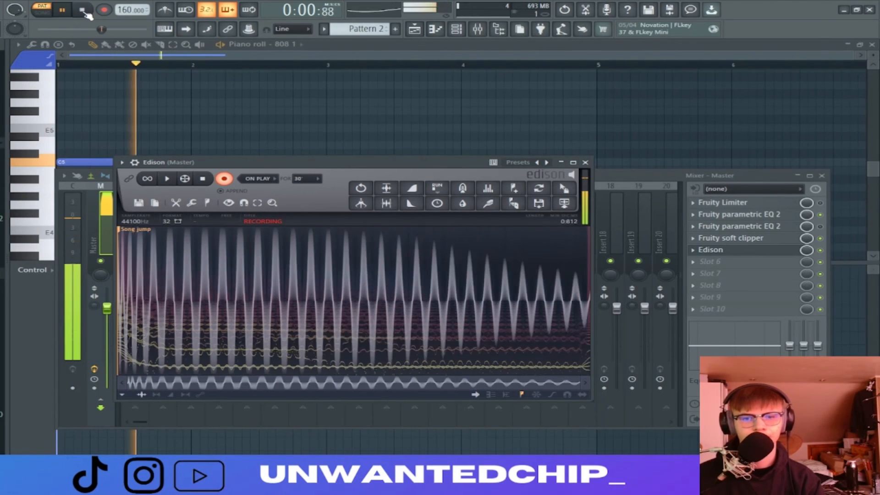
{"action": "left_click", "coordinate": [83, 9]}
{"action": "left_click", "coordinate": [231, 181]}
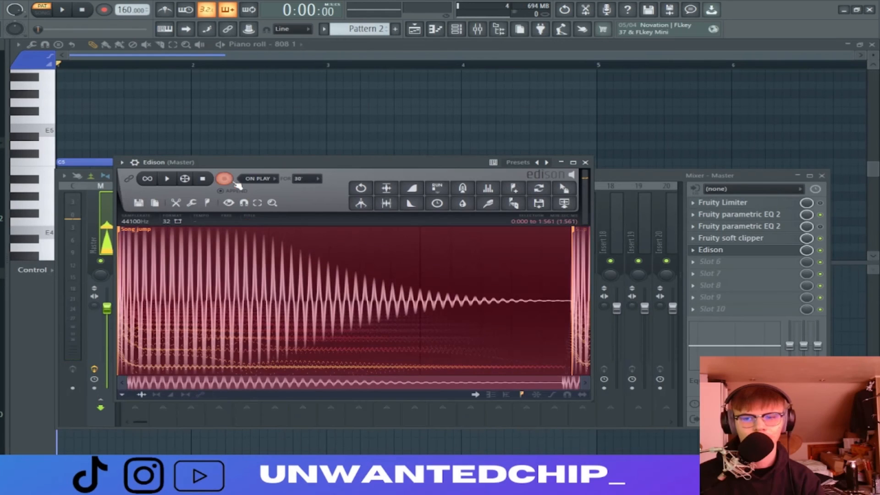
{"action": "key", "text": "Delete"}
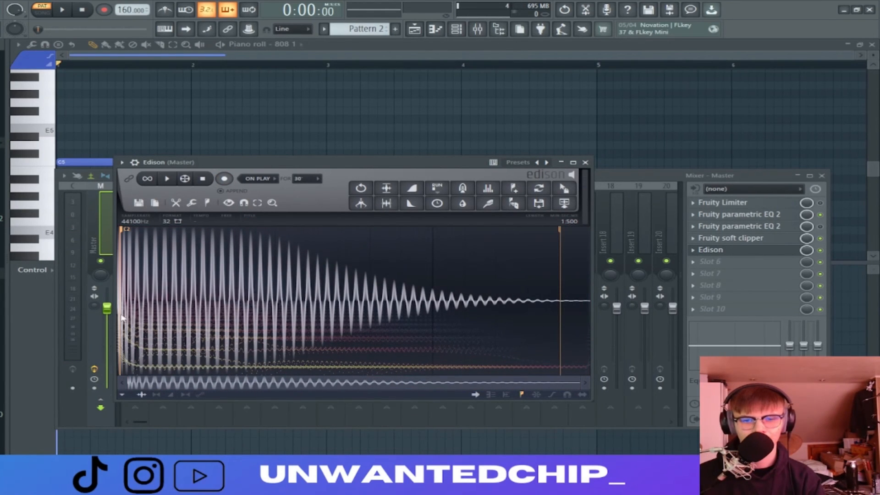
{"action": "left_click_drag", "start_coordinate": [298, 191], "coordinate": [295, 193]}
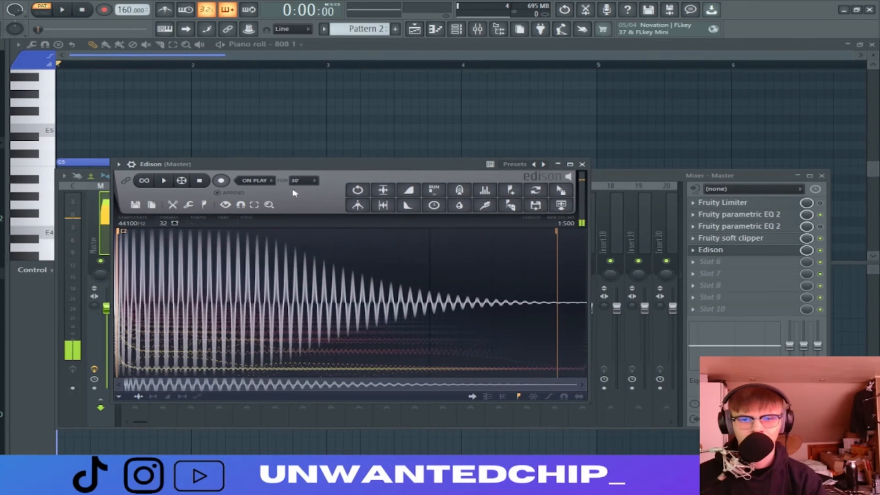
{"action": "left_click", "coordinate": [535, 206]}
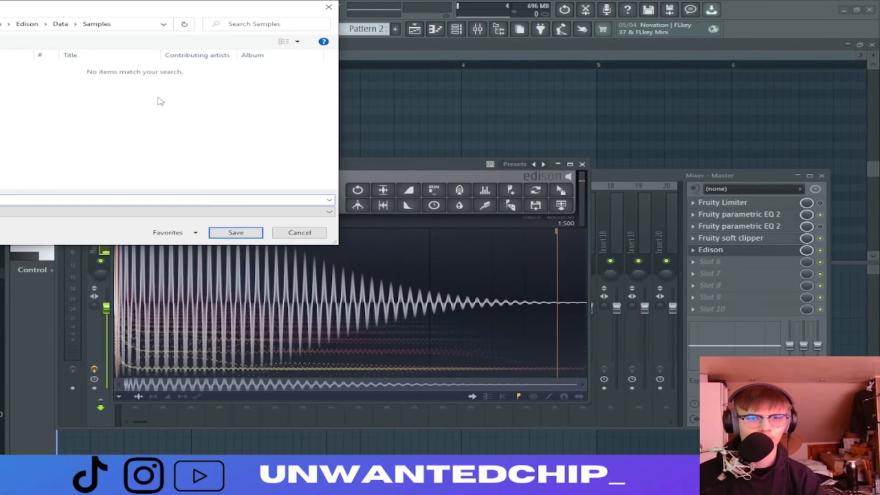
{"action": "left_click_drag", "start_coordinate": [2, 8], "coordinate": [43, 28]}
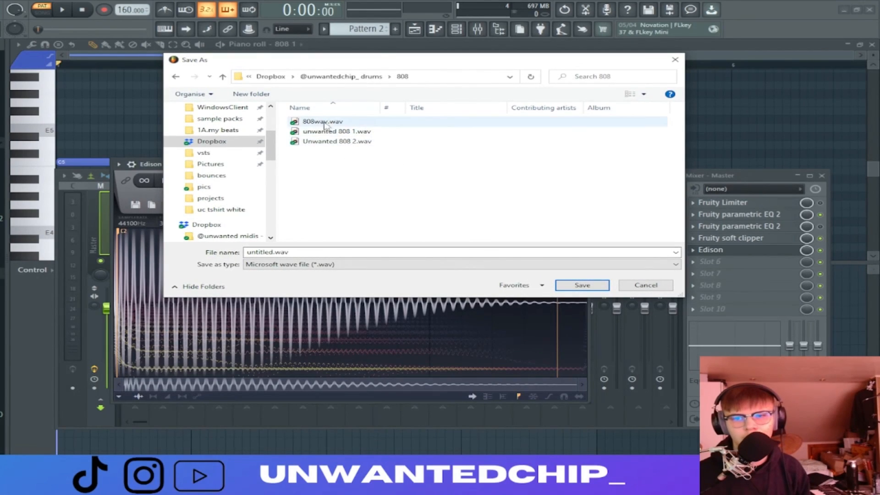
{"action": "left_click", "coordinate": [360, 145]}
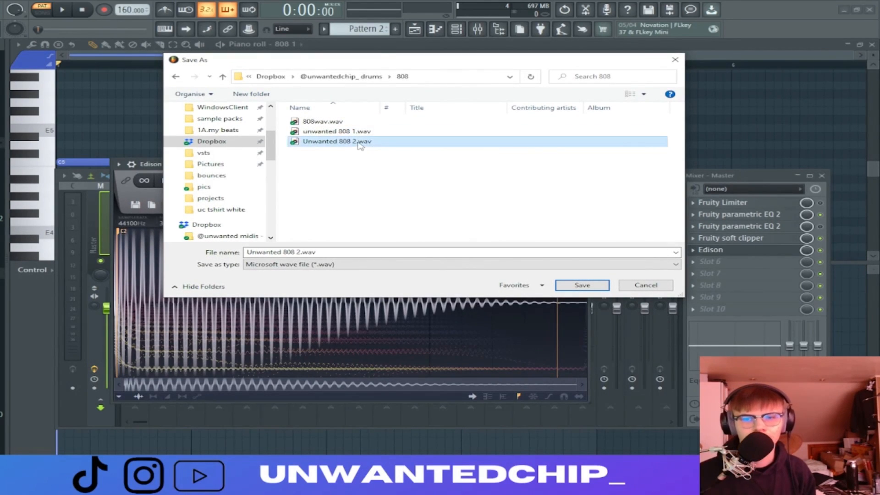
{"action": "left_click", "coordinate": [302, 253]}
{"action": "key", "text": "BackSpace"}
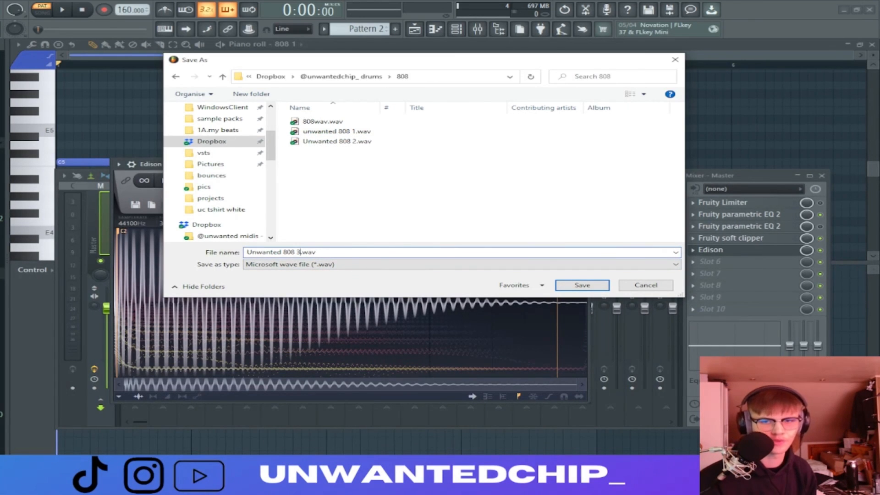
{"action": "type", "text": "3"}
{"action": "key", "text": "Return"}
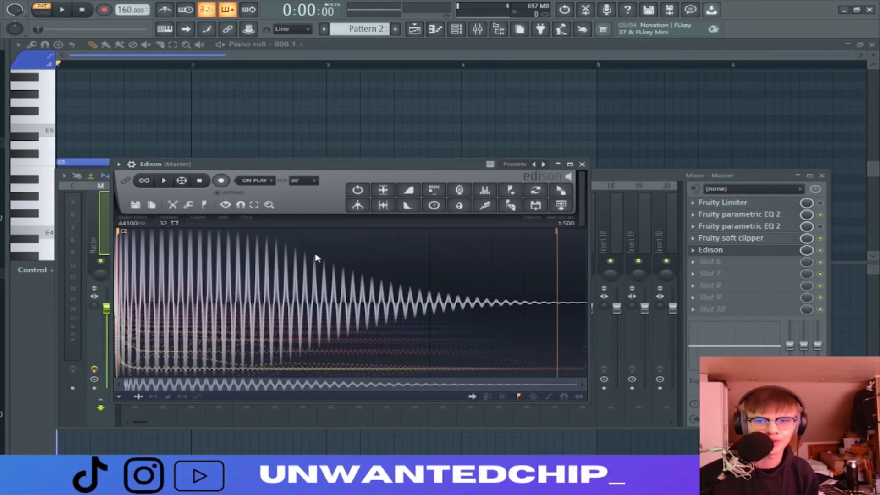